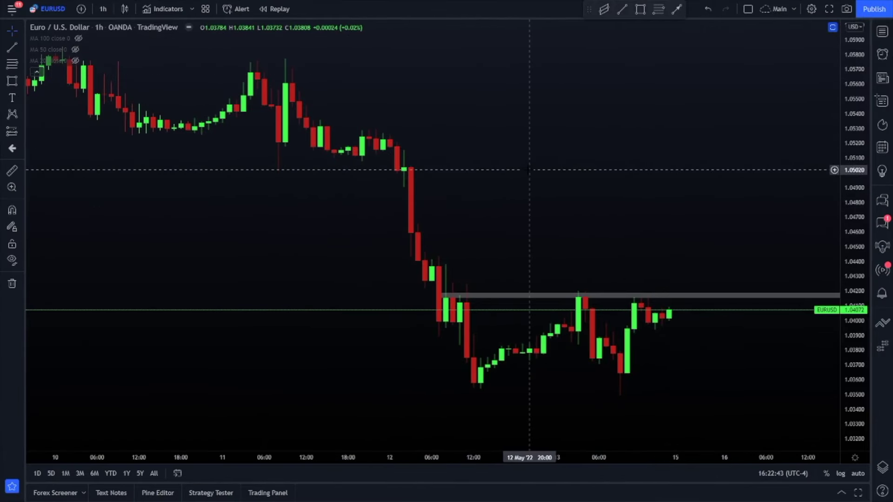
pyautogui.moveTo(524, 162)
pyautogui.mouseDown()
pyautogui.moveTo(493, 172)
pyautogui.moveTo(520, 157)
pyautogui.mouseUp()
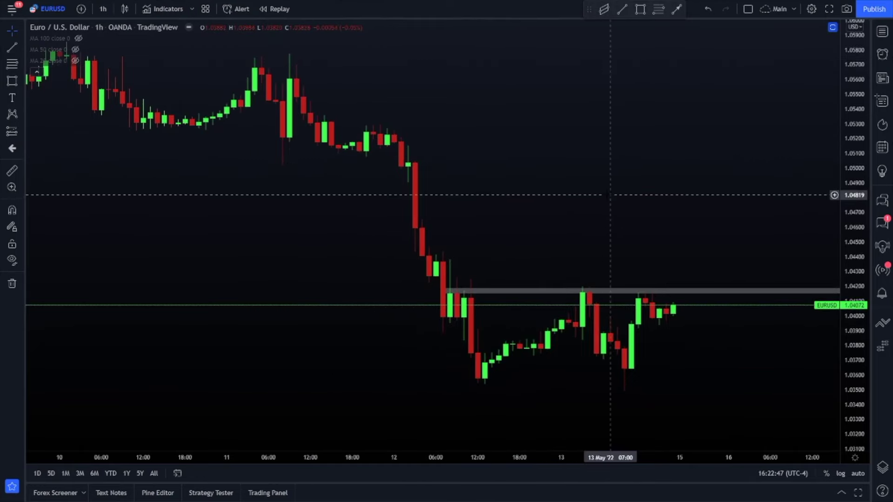
pyautogui.moveTo(601, 169); pyautogui.dragTo(588, 178)
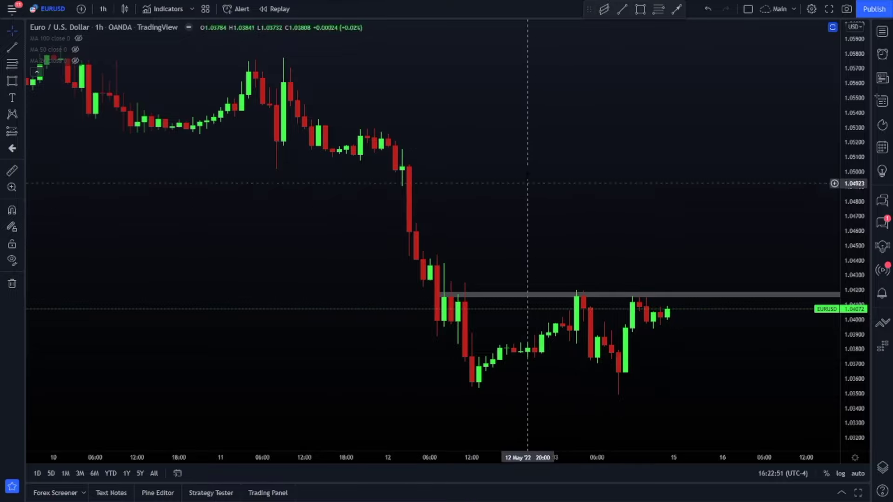
pyautogui.moveTo(538, 167); pyautogui.dragTo(567, 170)
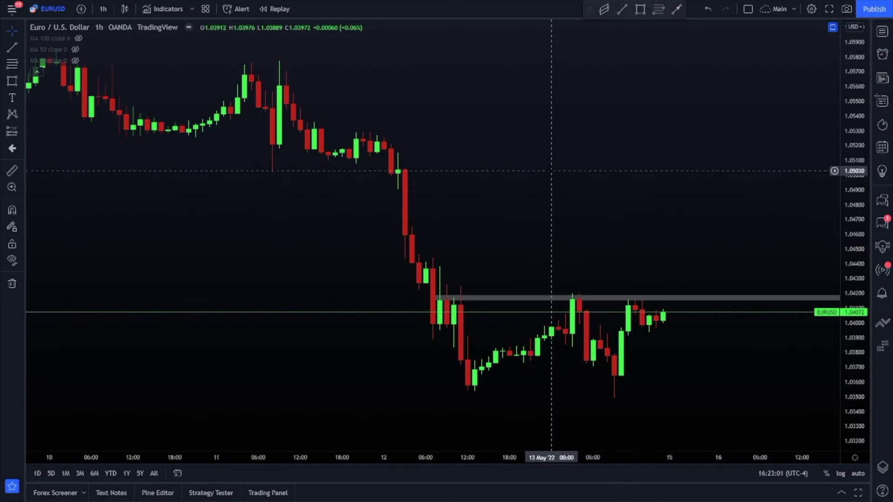
pyautogui.moveTo(552, 167); pyautogui.dragTo(588, 170)
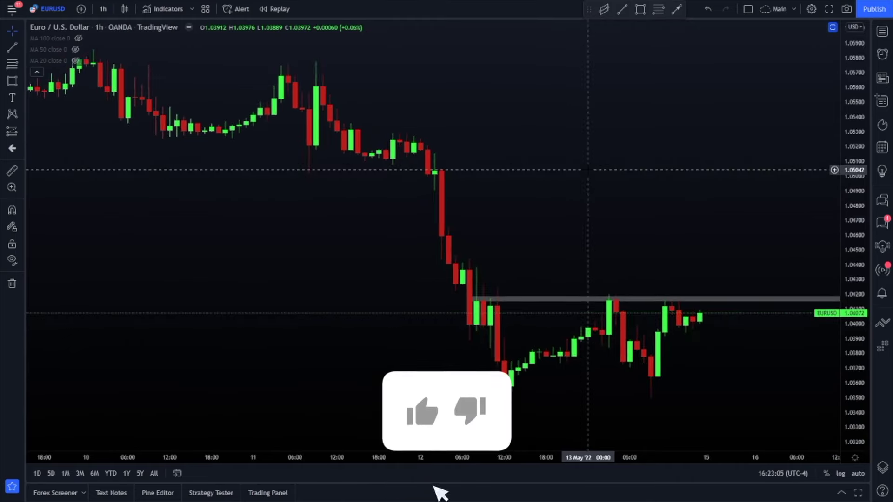
pyautogui.moveTo(588, 169); pyautogui.dragTo(578, 166)
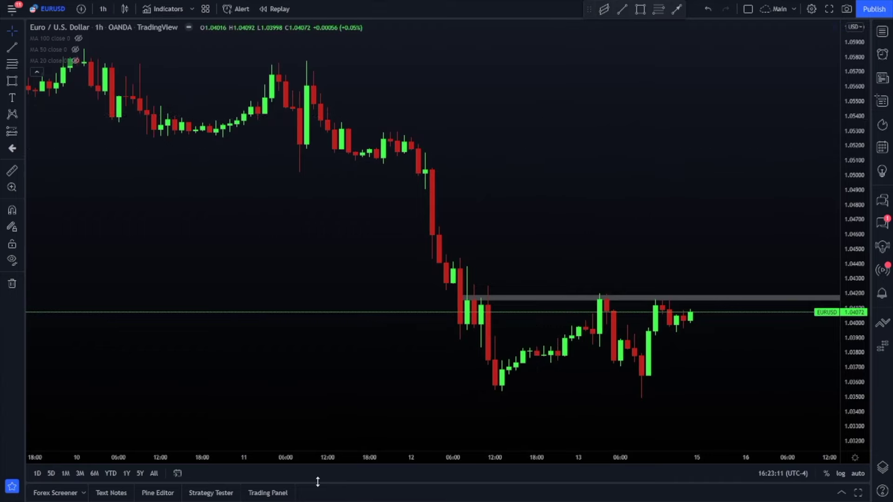
# Open the broker selection for trading and enlarge its area over the EURUSD chart
pyautogui.click(265, 494)
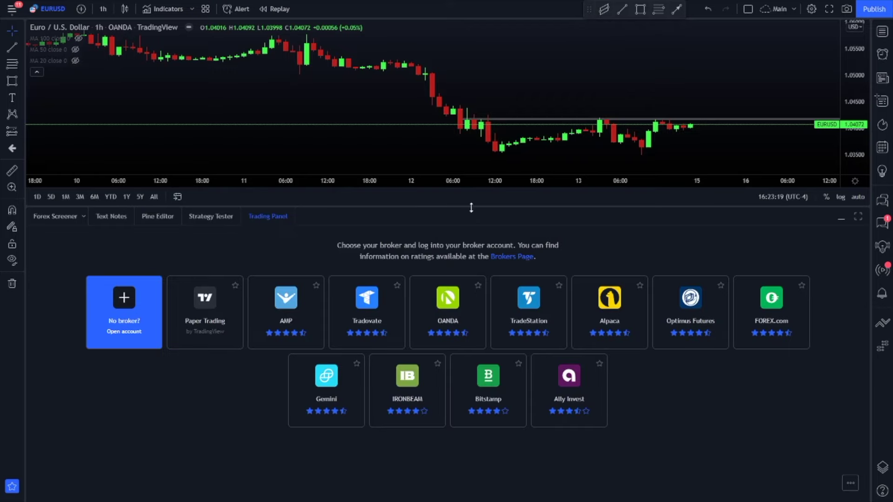
pyautogui.moveTo(472, 208); pyautogui.dragTo(474, 130)
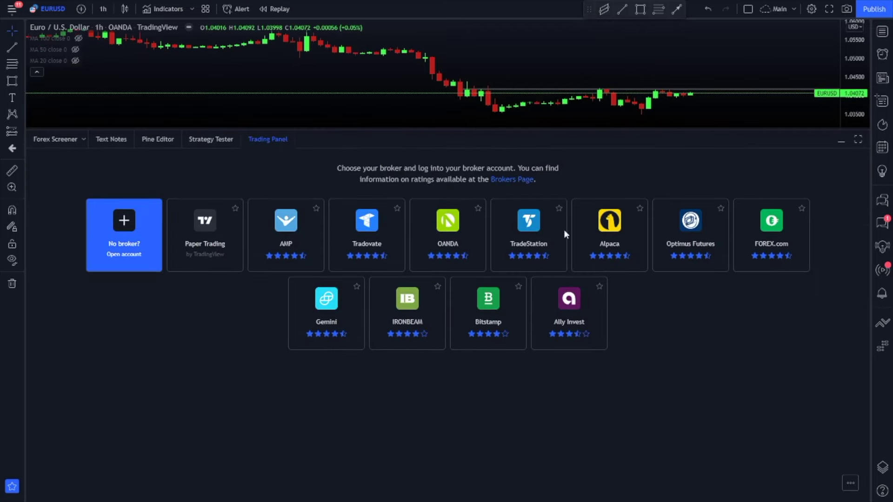
pyautogui.moveTo(575, 294)
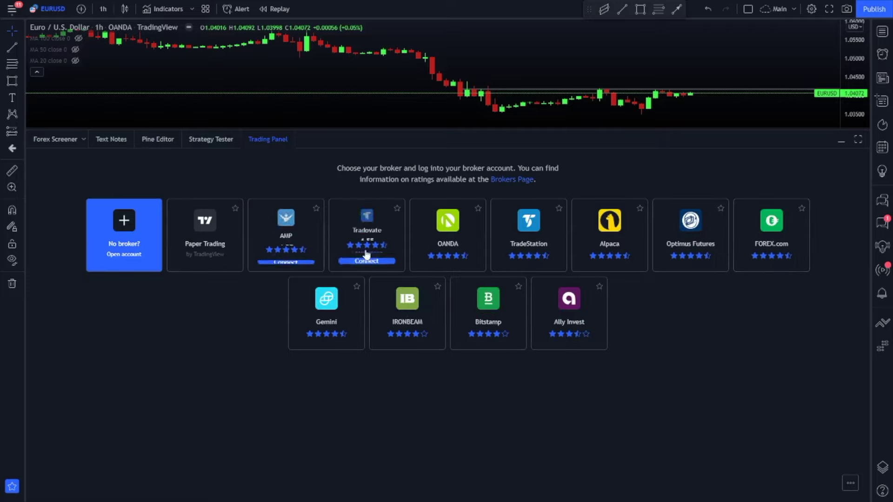
pyautogui.moveTo(387, 130); pyautogui.dragTo(400, 126)
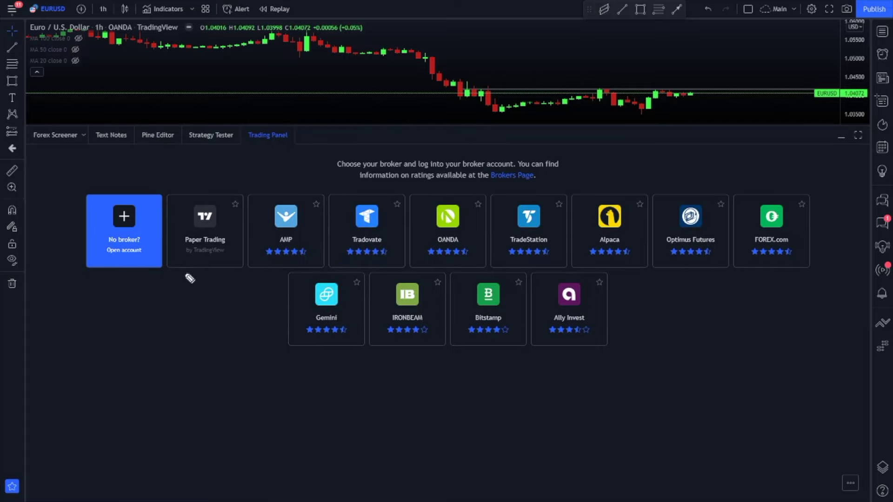
# Examine the brokers available for connection, including the rating and connection option of OANDA and Tradovate
pyautogui.moveTo(187, 274)
pyautogui.mouseDown()
pyautogui.moveTo(745, 275)
pyautogui.moveTo(816, 178)
pyautogui.moveTo(158, 184)
pyautogui.moveTo(207, 274)
pyautogui.mouseUp()
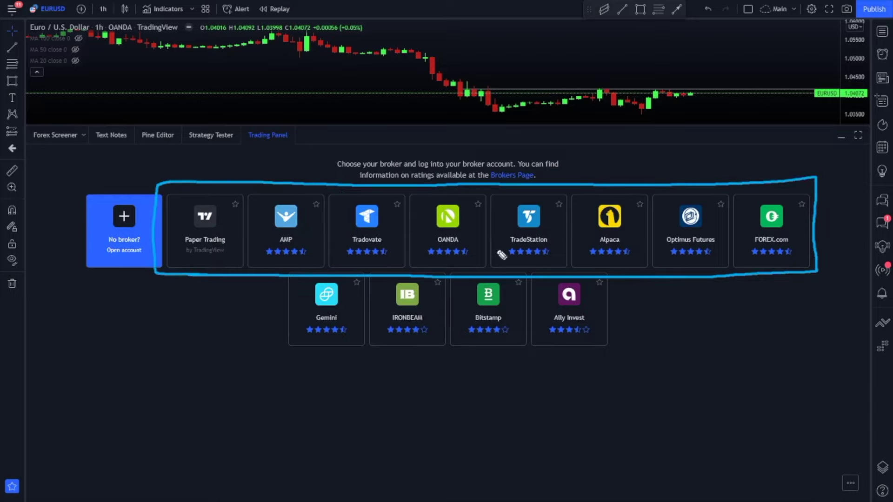
pyautogui.press('e')
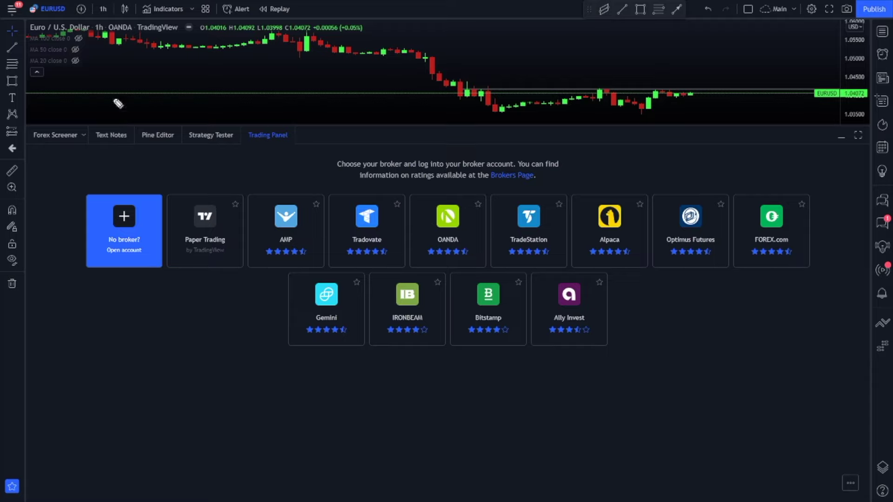
pyautogui.moveTo(359, 153)
pyautogui.mouseDown()
pyautogui.moveTo(439, 199)
pyautogui.moveTo(432, 212)
pyautogui.mouseUp()
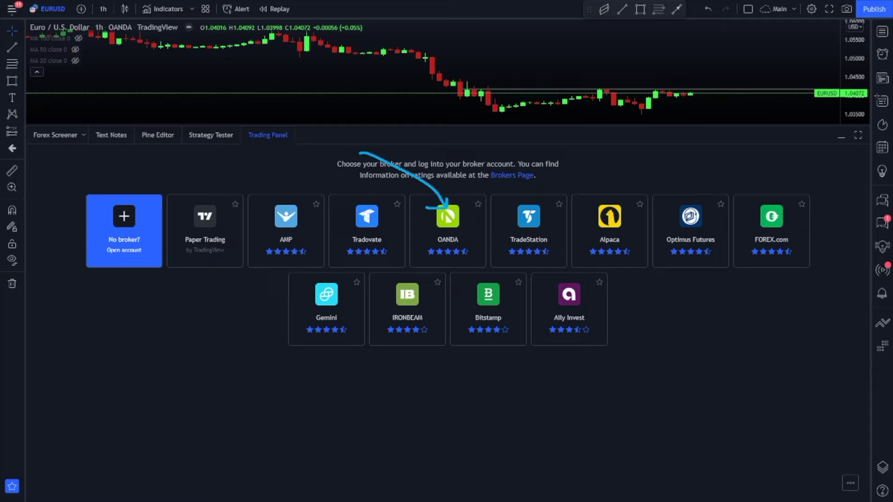
pyautogui.press('Escape')
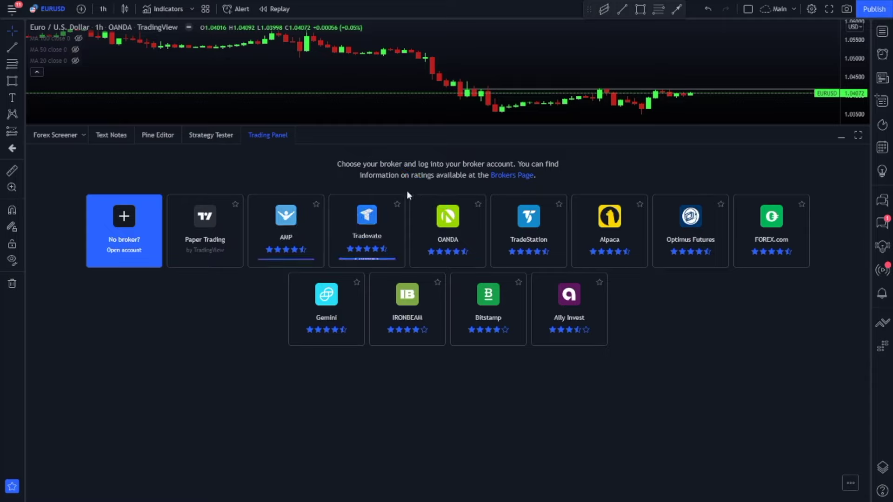
pyautogui.moveTo(458, 238)
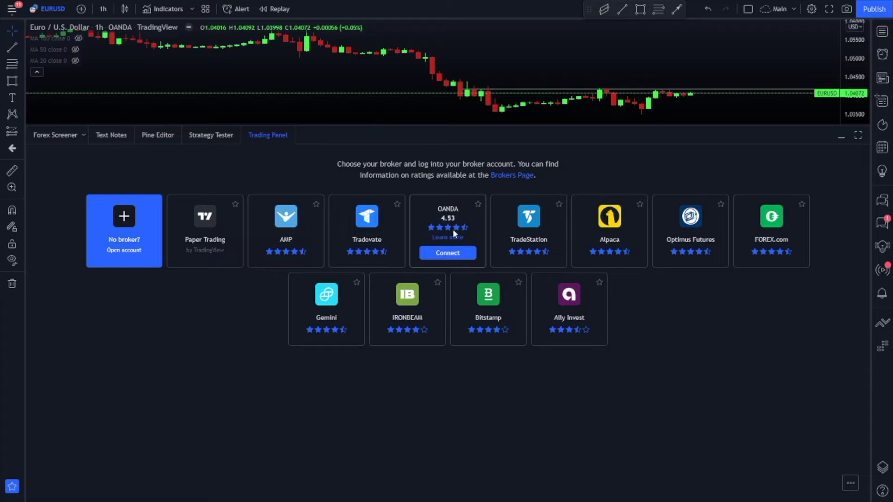
pyautogui.moveTo(390, 124); pyautogui.dragTo(386, 143)
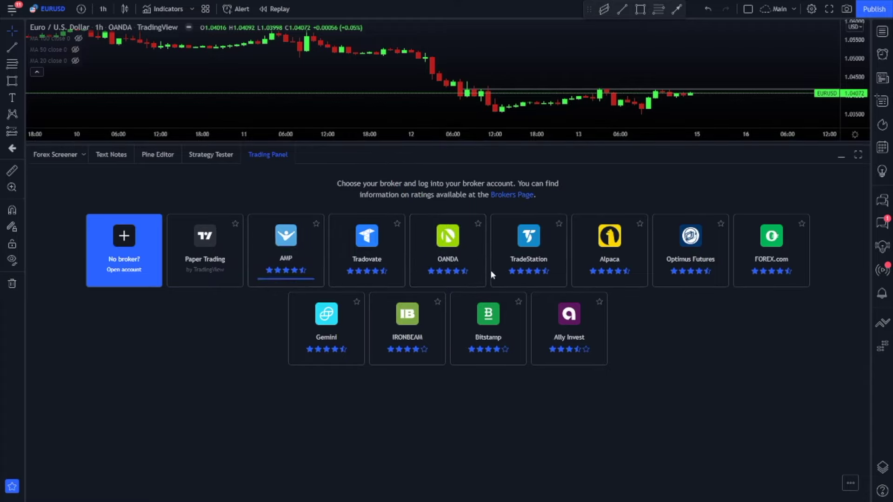
pyautogui.moveTo(354, 218)
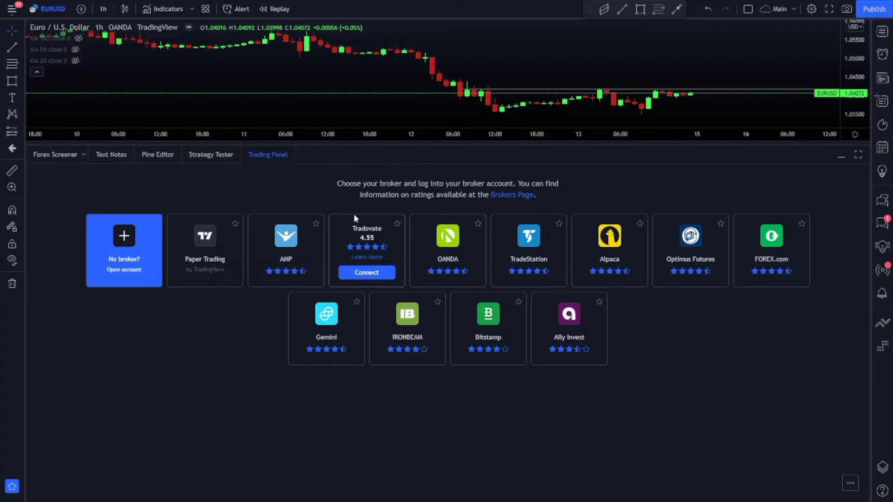
pyautogui.moveTo(185, 271)
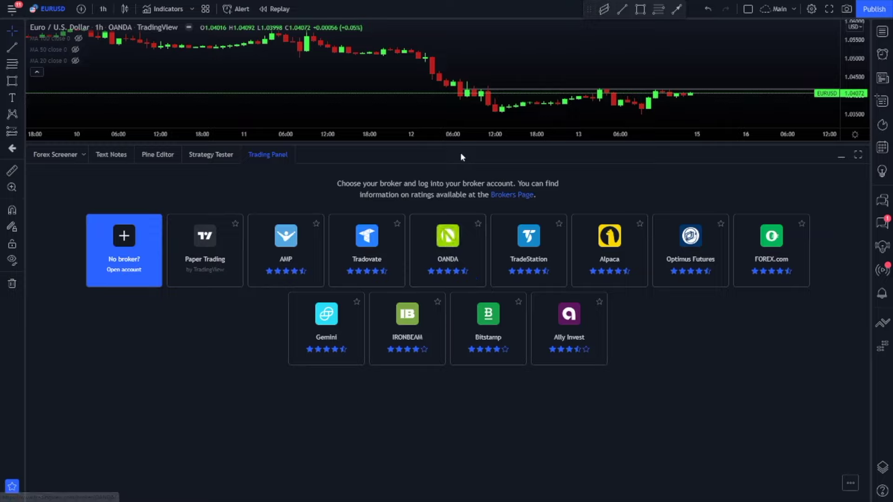
pyautogui.moveTo(474, 145); pyautogui.dragTo(474, 154)
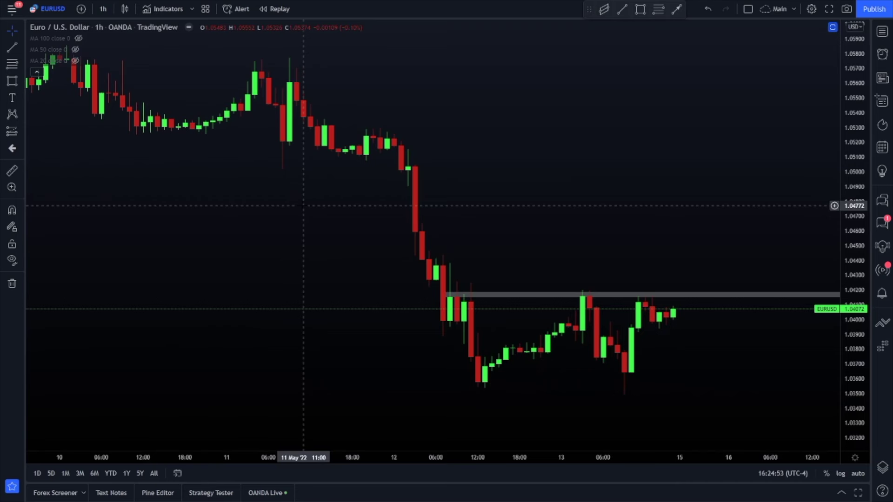
pyautogui.moveTo(304, 205); pyautogui.dragTo(270, 241)
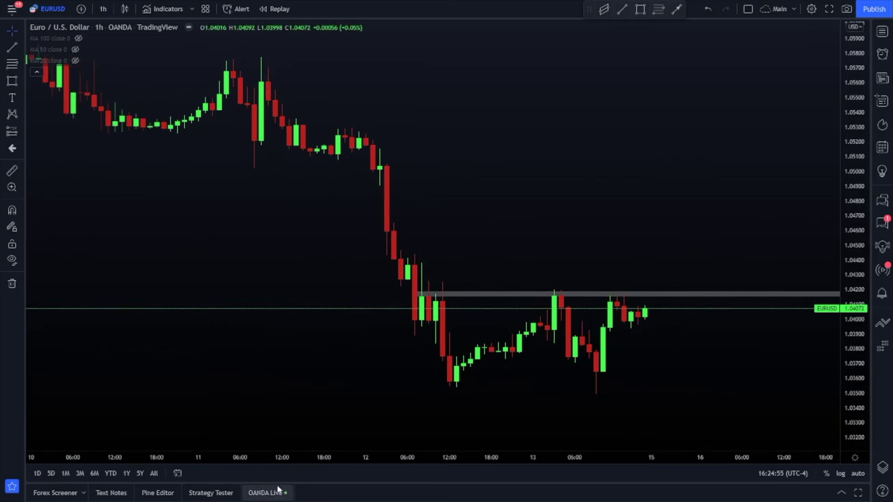
pyautogui.moveTo(235, 261); pyautogui.dragTo(285, 257)
pyautogui.moveTo(534, 131); pyautogui.dragTo(536, 138)
pyautogui.moveTo(855, 111); pyautogui.dragTo(855, 166)
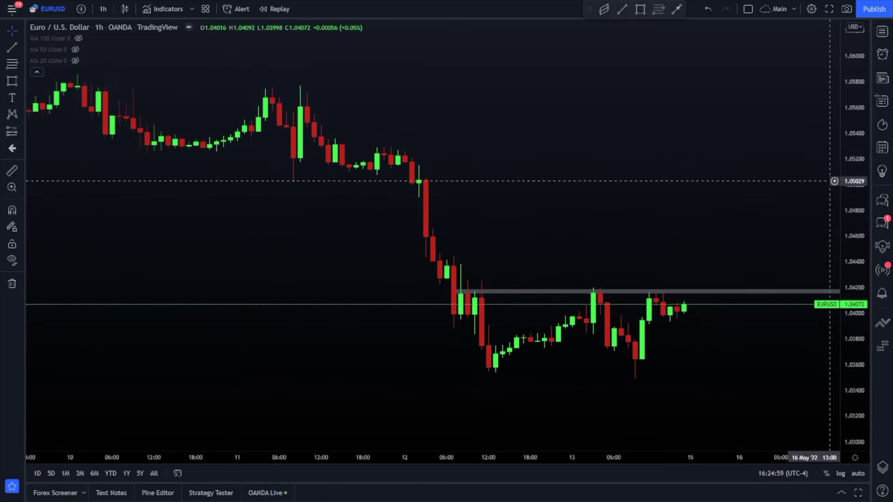
pyautogui.moveTo(488, 141); pyautogui.dragTo(478, 144)
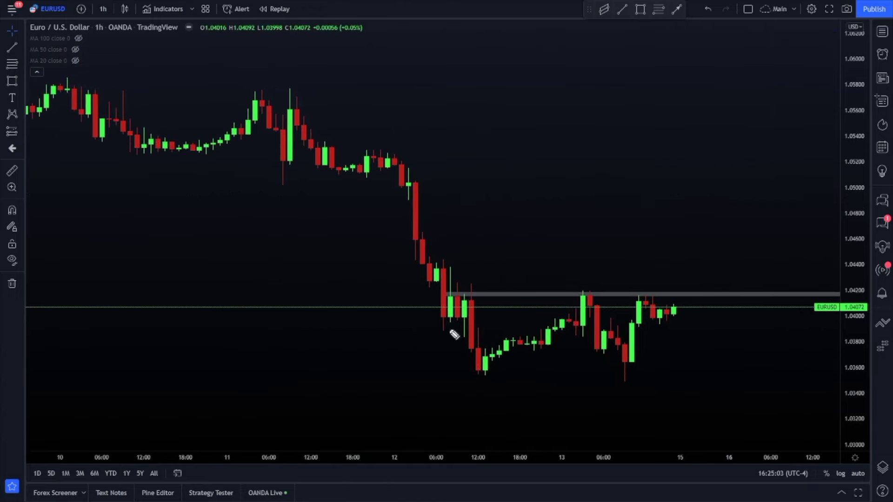
pyautogui.moveTo(301, 327)
pyautogui.mouseDown()
pyautogui.moveTo(269, 452)
pyautogui.moveTo(281, 448)
pyautogui.mouseUp()
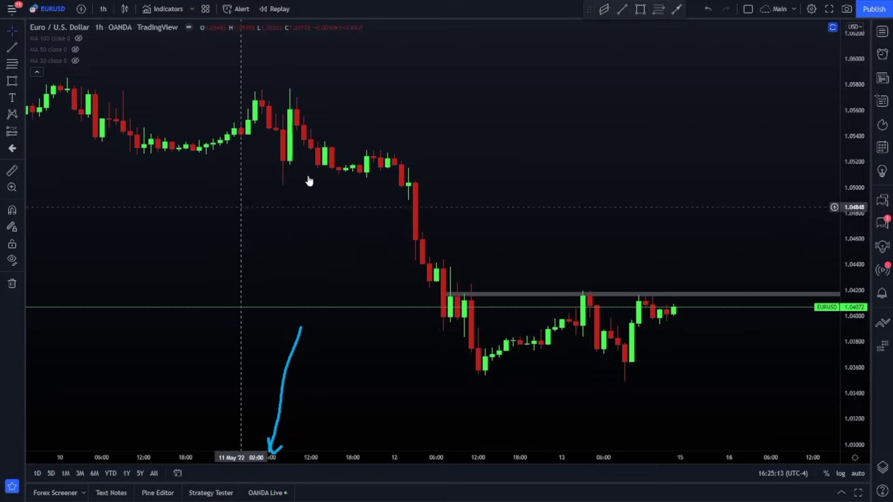
pyautogui.moveTo(421, 125); pyautogui.dragTo(441, 119)
pyautogui.press('Escape')
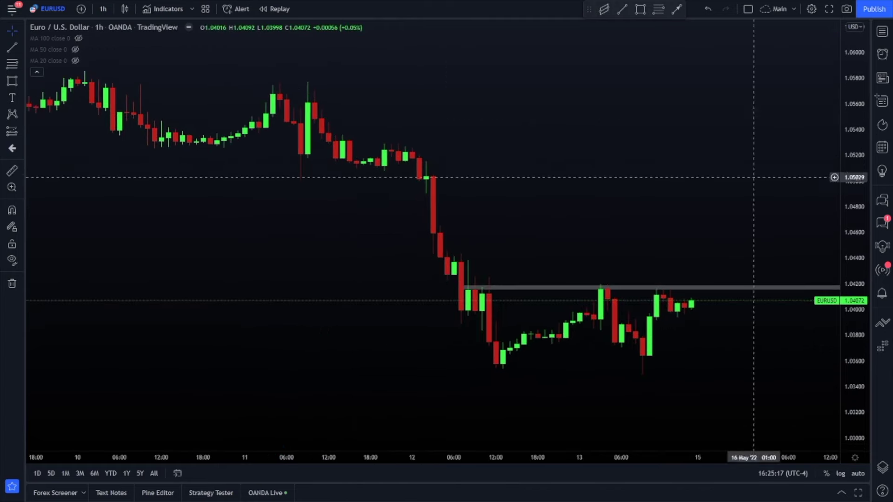
pyautogui.moveTo(565, 147); pyautogui.dragTo(585, 161)
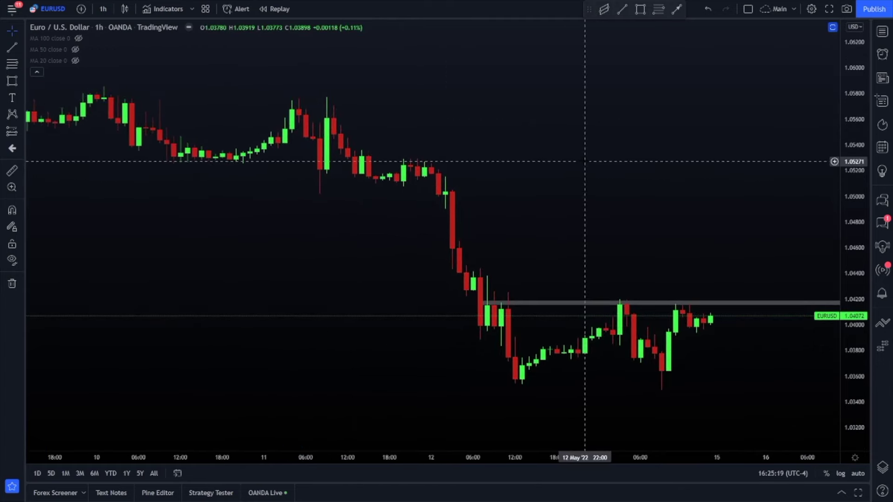
pyautogui.moveTo(584, 161); pyautogui.dragTo(573, 165)
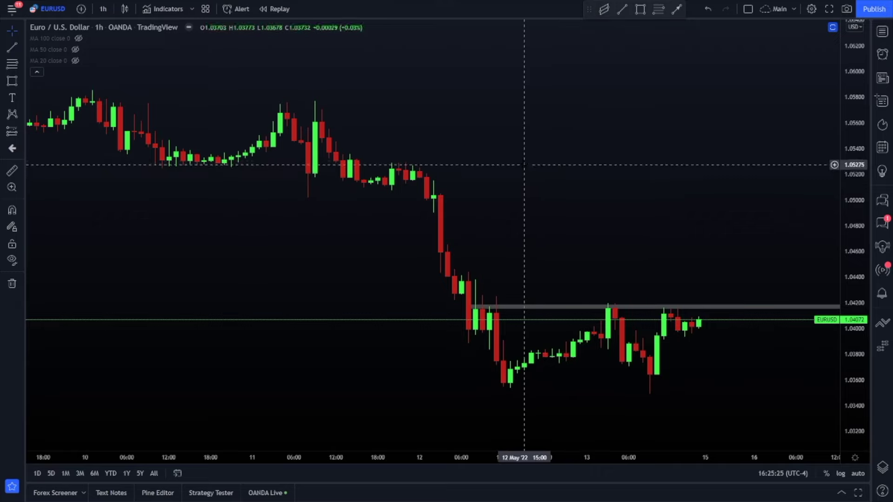
pyautogui.moveTo(469, 158); pyautogui.dragTo(456, 176)
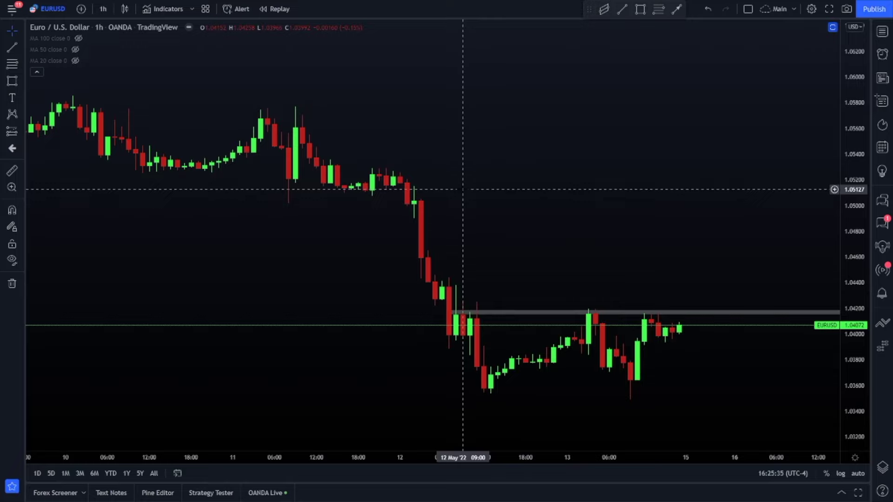
pyautogui.moveTo(463, 190); pyautogui.dragTo(450, 190)
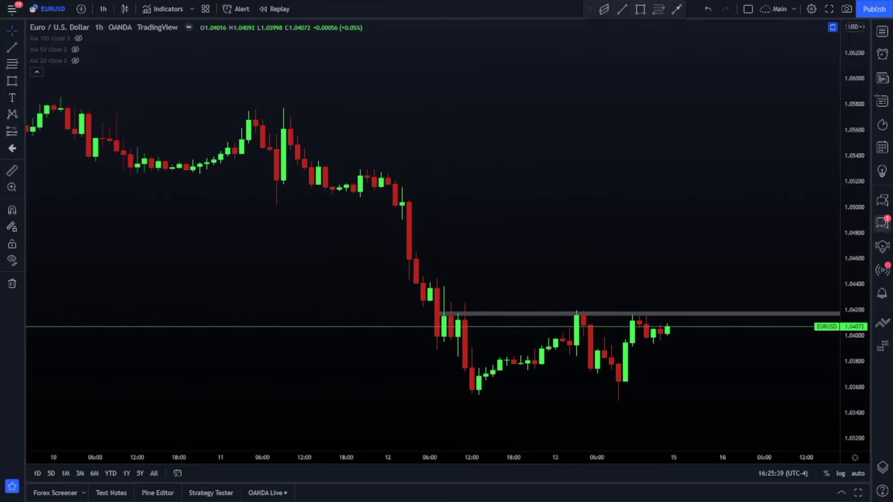
pyautogui.moveTo(275, 371)
pyautogui.mouseDown()
pyautogui.moveTo(274, 439)
pyautogui.moveTo(284, 437)
pyautogui.mouseUp()
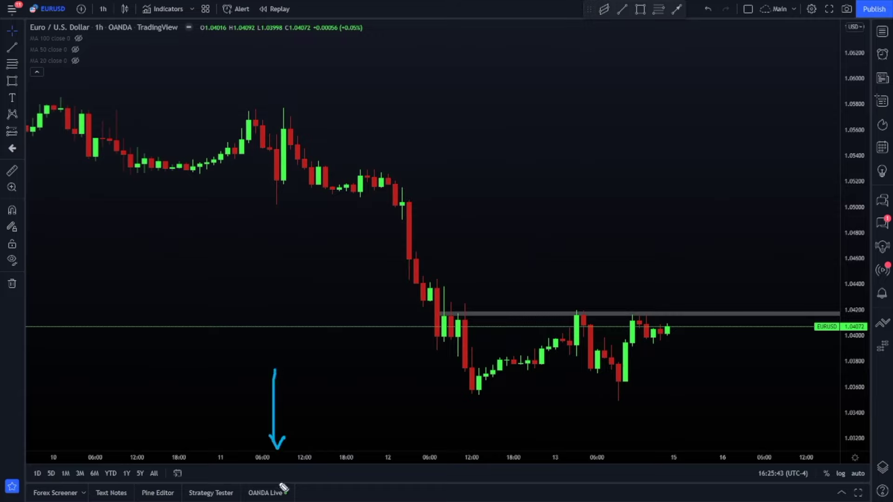
pyautogui.moveTo(310, 494)
pyautogui.mouseDown()
pyautogui.moveTo(326, 497)
pyautogui.moveTo(323, 488)
pyautogui.mouseUp()
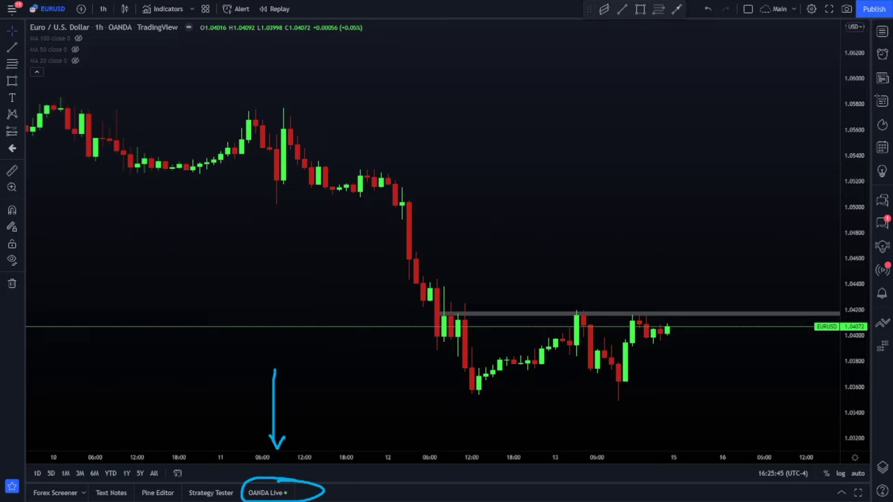
pyautogui.press('Escape')
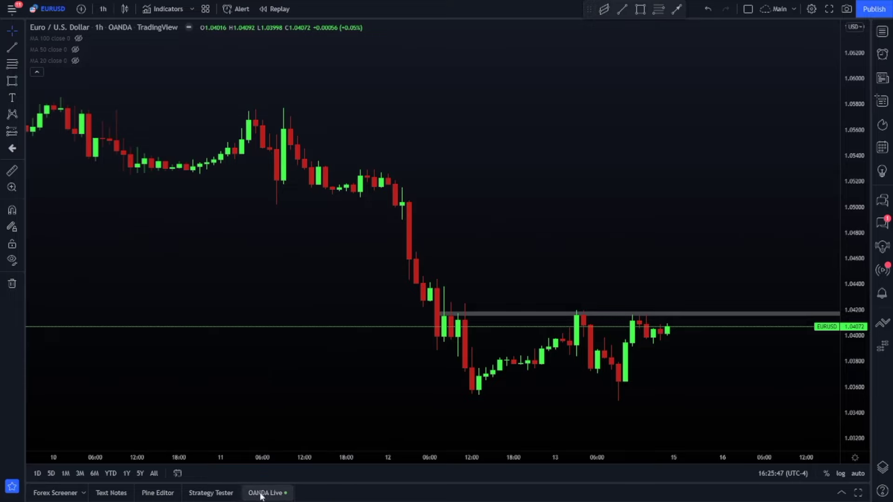
# Switch the chart to CADCHF and inspect the open position and its stop loss order
pyautogui.moveTo(514, 139); pyautogui.dragTo(505, 135)
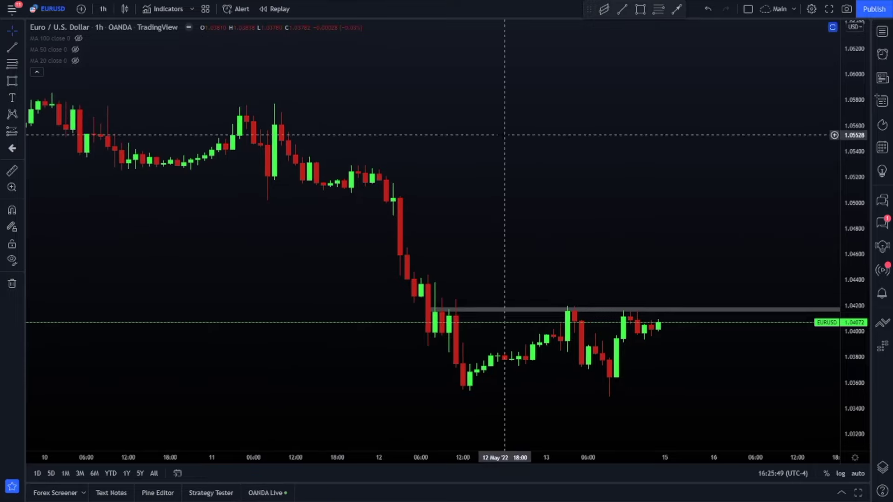
pyautogui.write('cadchf')
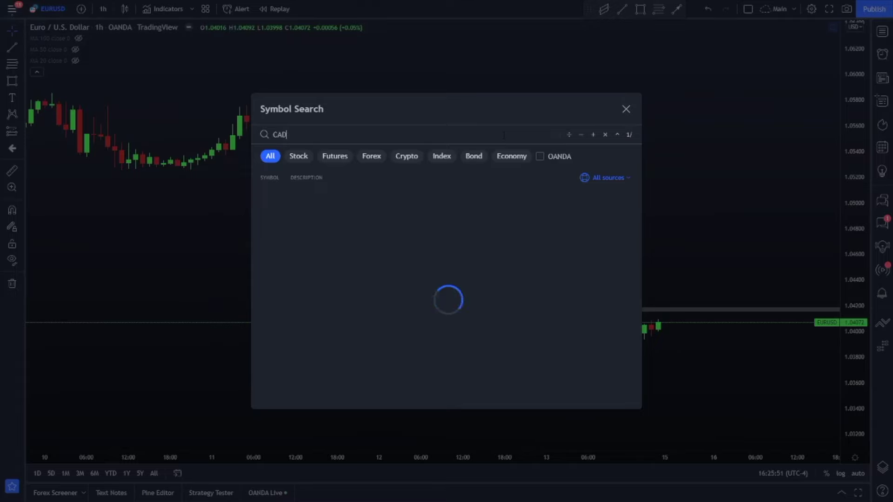
pyautogui.press('Return')
pyautogui.moveTo(414, 151)
pyautogui.mouseDown()
pyautogui.moveTo(433, 141)
pyautogui.moveTo(408, 147)
pyautogui.mouseUp()
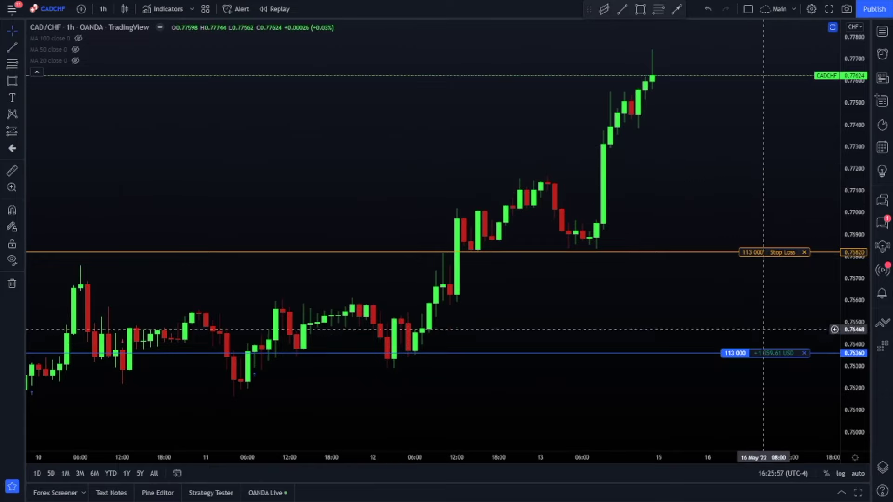
pyautogui.moveTo(737, 355)
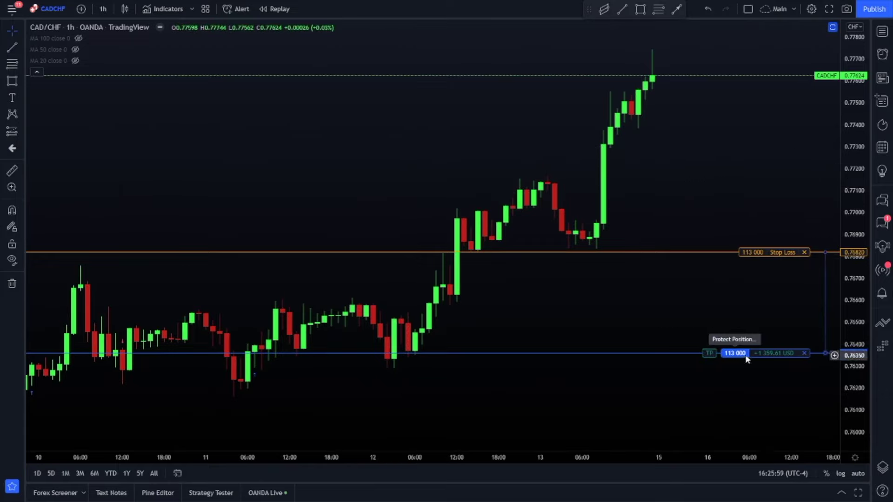
pyautogui.moveTo(666, 294)
pyautogui.mouseDown()
pyautogui.moveTo(679, 294)
pyautogui.moveTo(672, 300)
pyautogui.mouseUp()
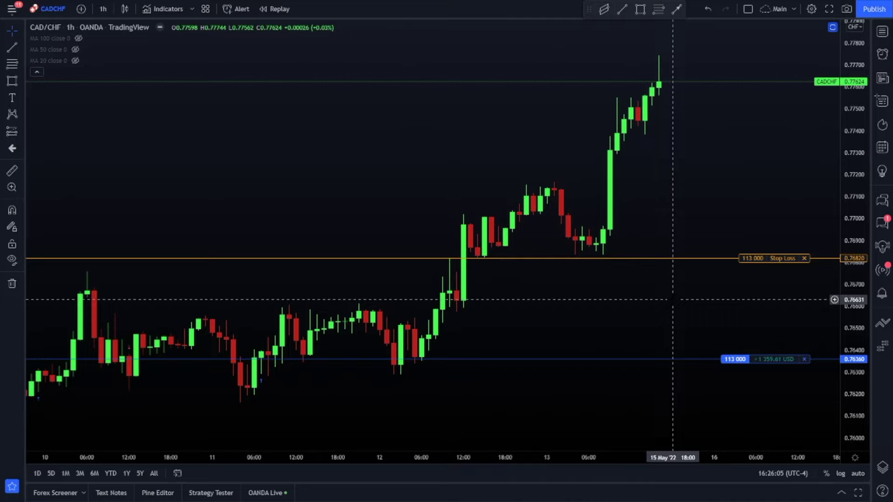
# Open the CADCHF long position's stop loss for modification, review its settings, and close the dialog without modifying anything
pyautogui.moveTo(760, 359)
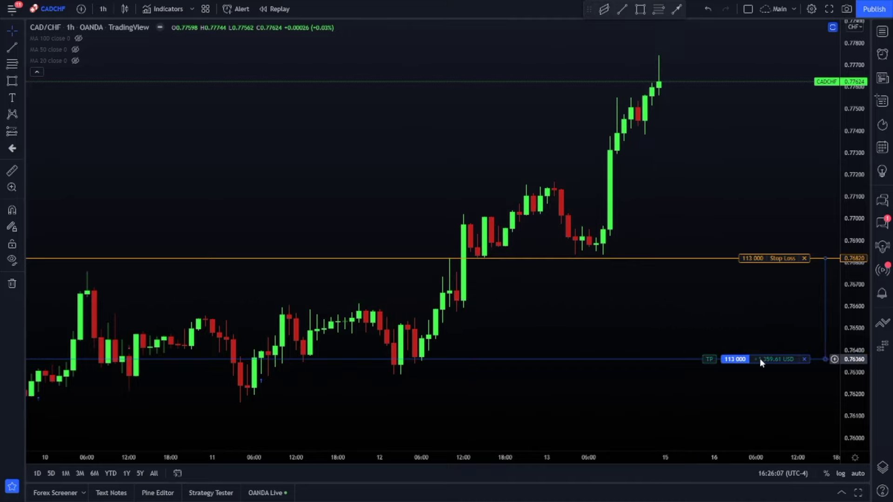
pyautogui.moveTo(748, 385); pyautogui.dragTo(735, 376)
pyautogui.moveTo(855, 230); pyautogui.dragTo(856, 280)
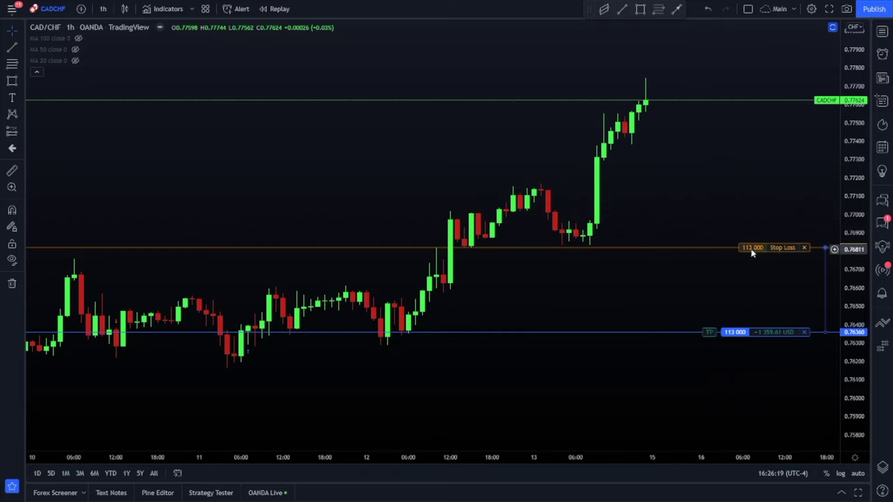
pyautogui.click(772, 250)
pyautogui.moveTo(549, 117); pyautogui.dragTo(388, 49)
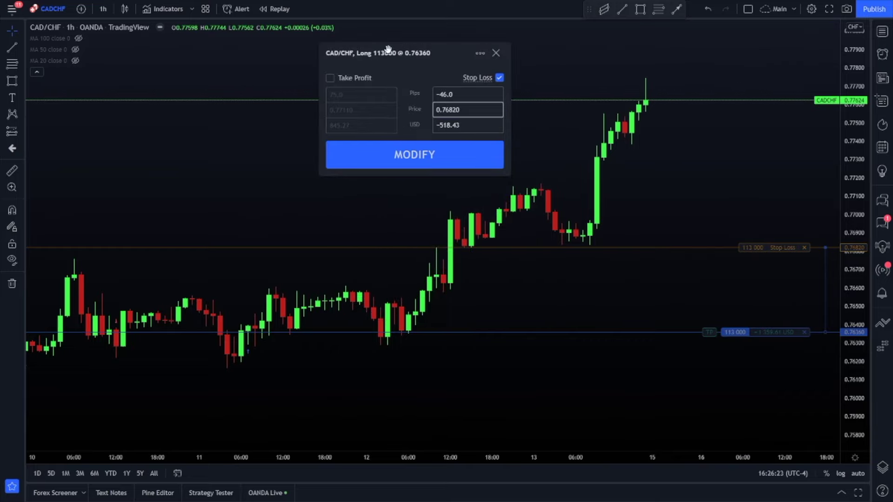
pyautogui.click(495, 52)
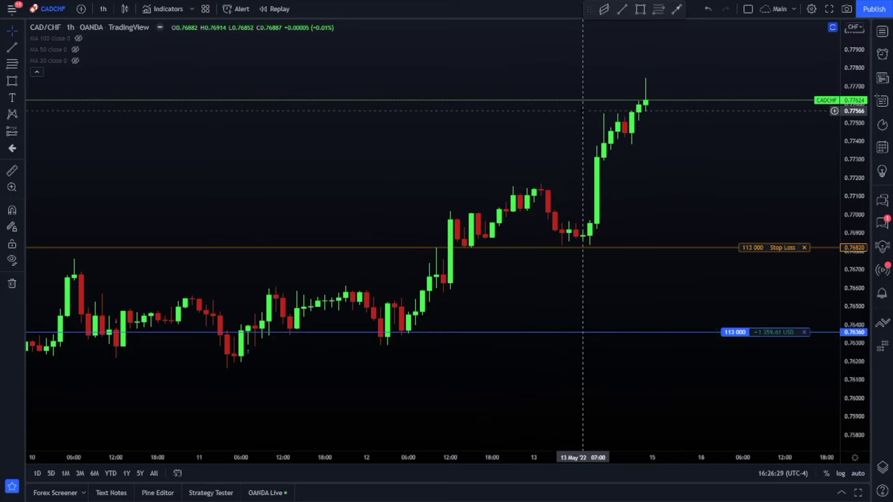
# Switch the chart to OANDA's EURUSD and open a new order form, moving it clear of the candles
pyautogui.write('EURUSD')
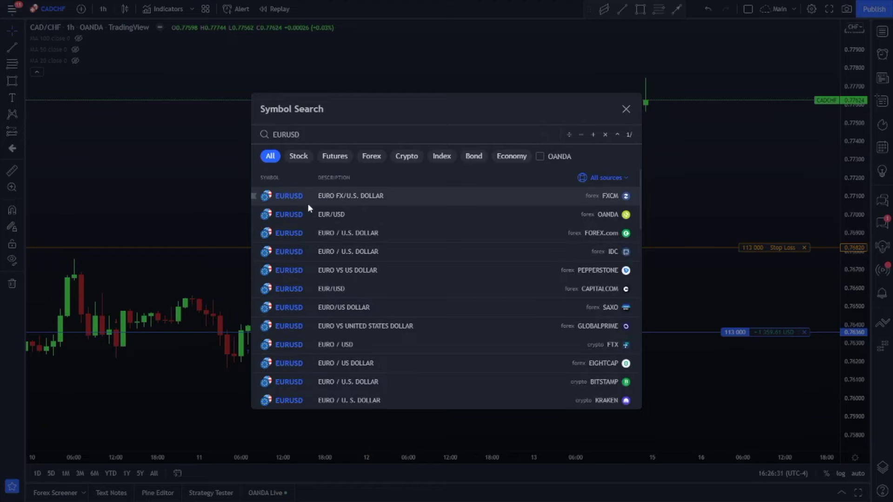
pyautogui.click(310, 214)
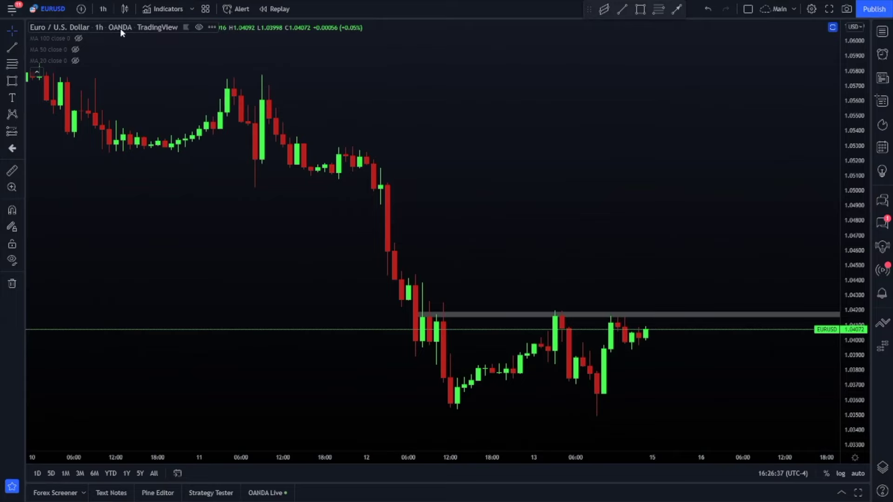
pyautogui.rightClick(519, 144)
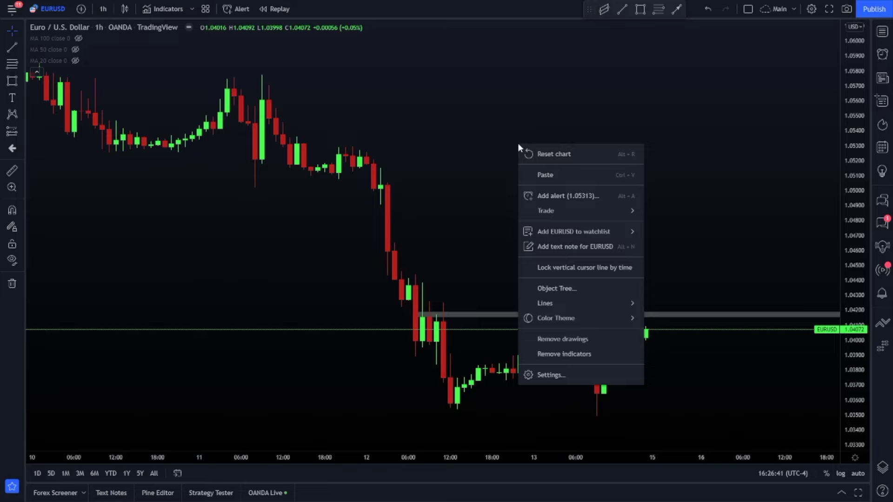
pyautogui.moveTo(541, 209)
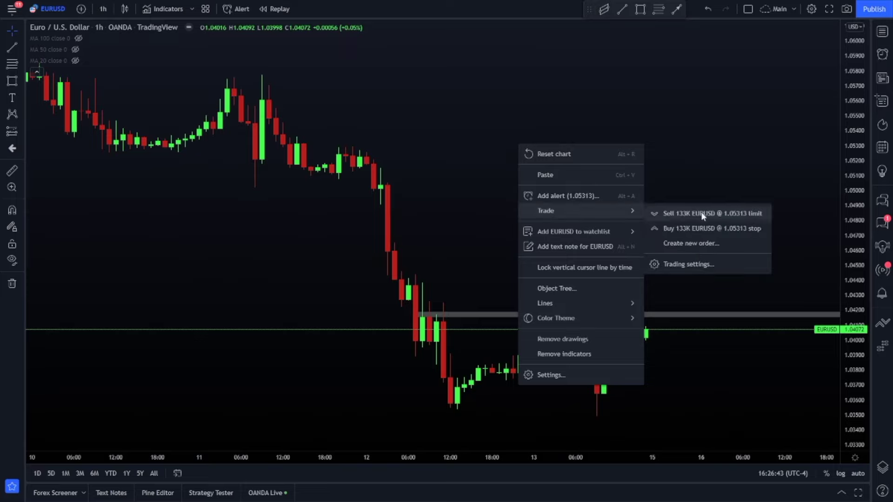
pyautogui.click(704, 244)
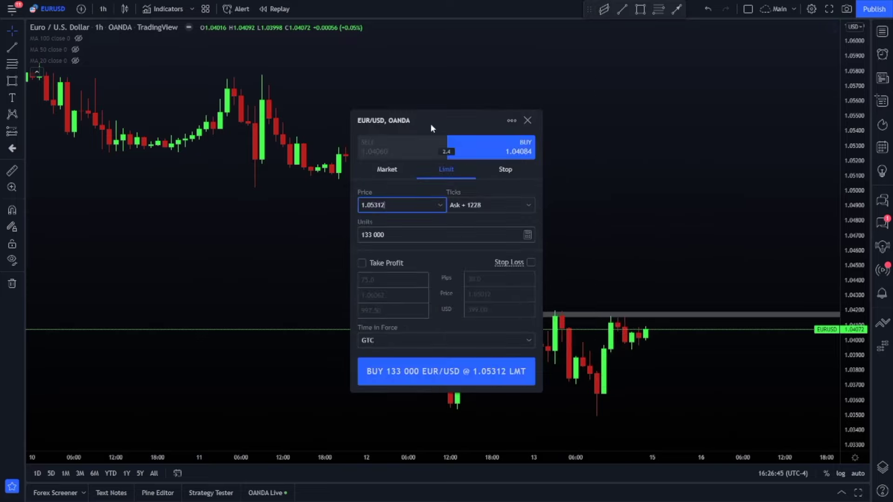
pyautogui.moveTo(405, 119); pyautogui.dragTo(583, 50)
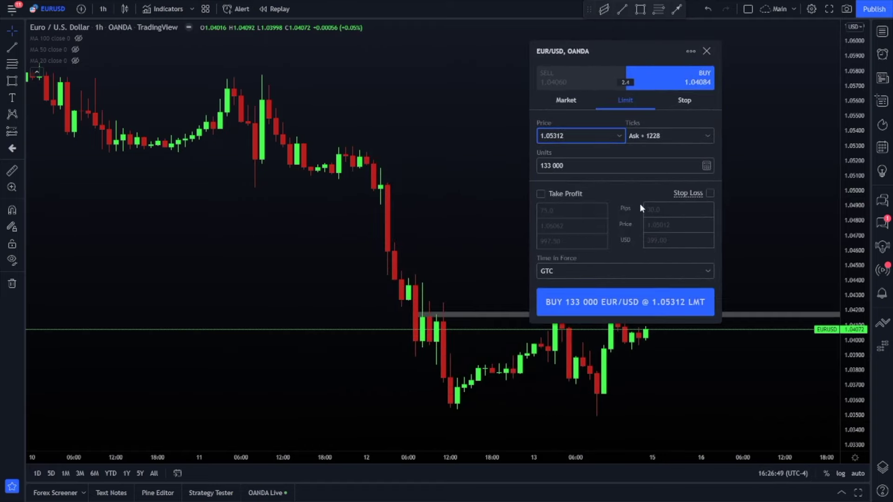
pyautogui.moveTo(596, 51); pyautogui.dragTo(701, 33)
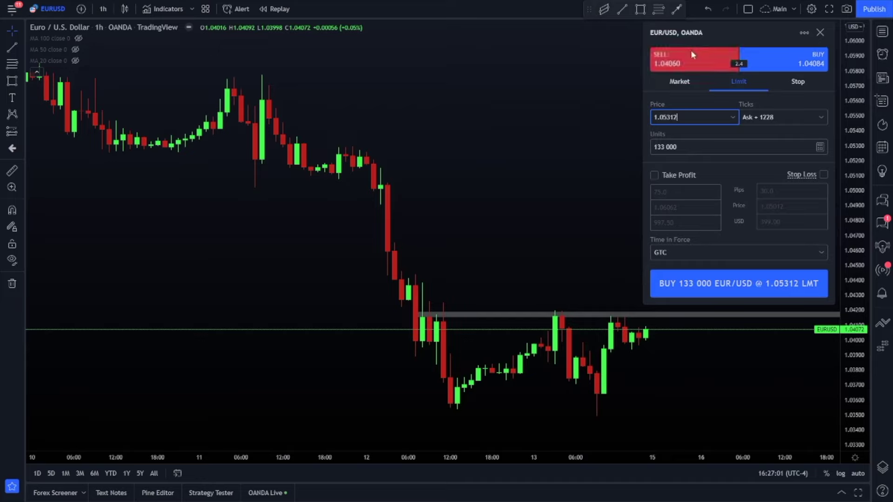
pyautogui.moveTo(715, 28); pyautogui.dragTo(658, 30)
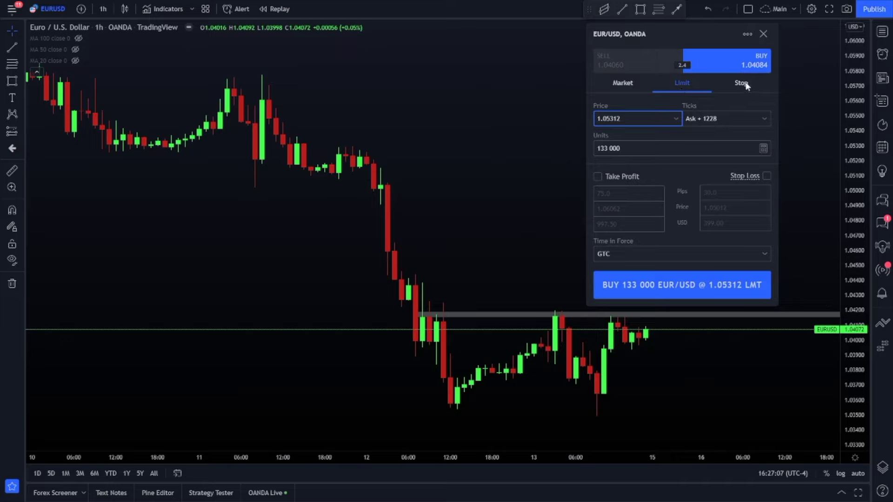
# Enable a 75-pip take profit and a 30-pip stop loss on the order, and try the sell side before returning to buy
pyautogui.click(619, 148)
pyautogui.click(597, 177)
pyautogui.click(766, 176)
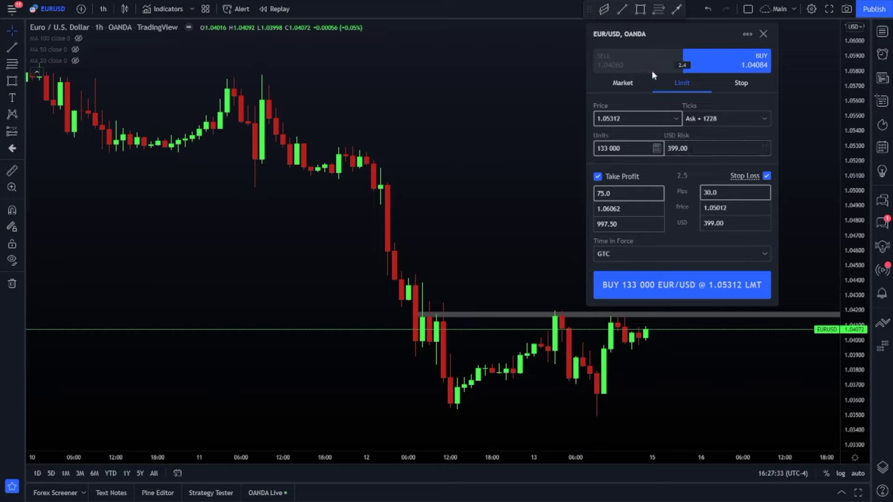
pyautogui.click(630, 57)
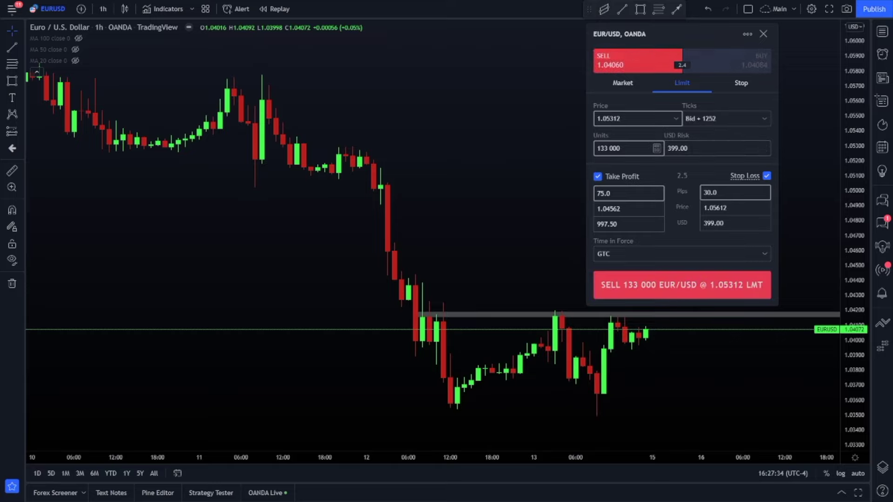
pyautogui.click(726, 57)
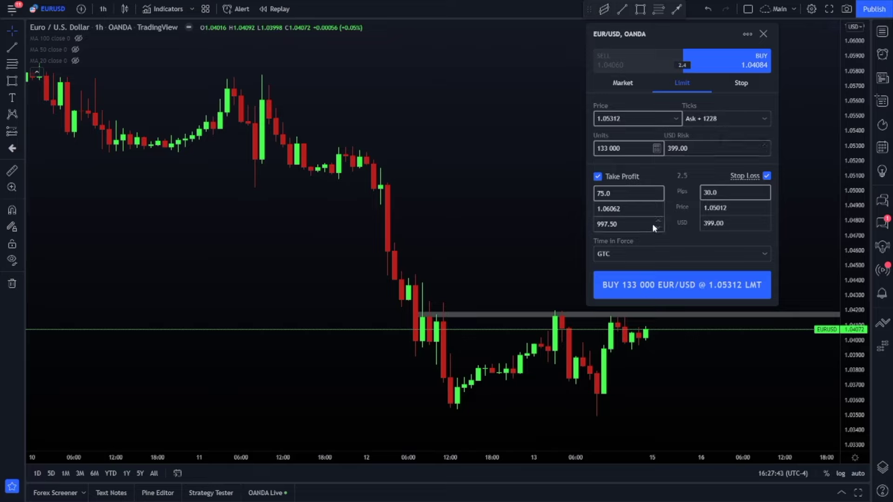
# Toggle the order's take profit and stop loss, leaving both disabled
pyautogui.click(598, 176)
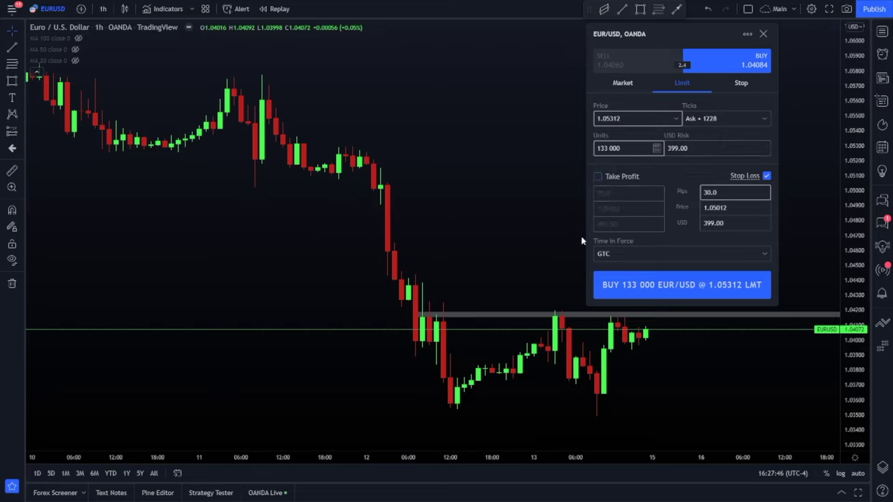
pyautogui.click(766, 176)
pyautogui.click(766, 176)
pyautogui.click(598, 176)
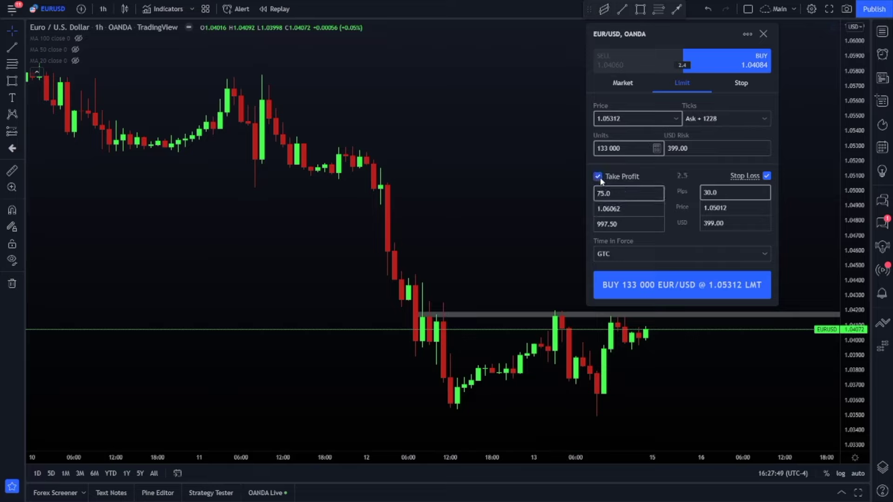
pyautogui.click(598, 177)
pyautogui.click(766, 176)
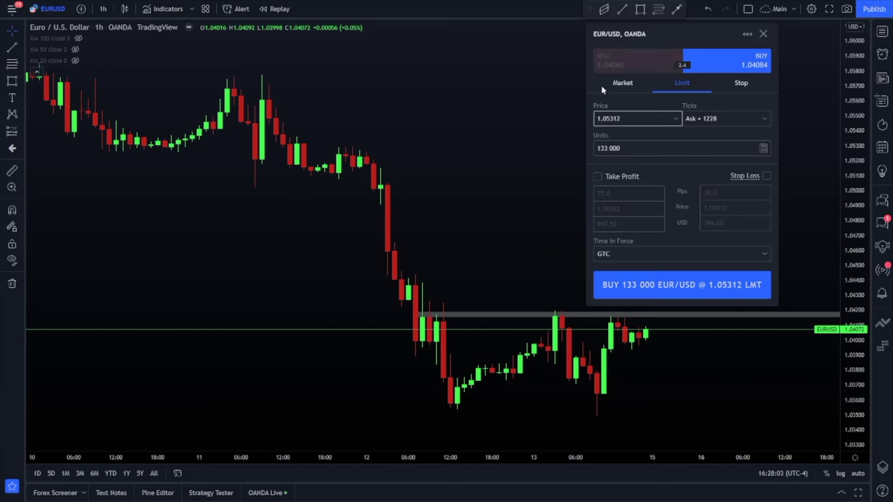
# Review the market, limit and stop order types, and close the EURUSD order form without placing an order
pyautogui.click(616, 83)
pyautogui.click(681, 82)
pyautogui.click(741, 83)
pyautogui.click(763, 33)
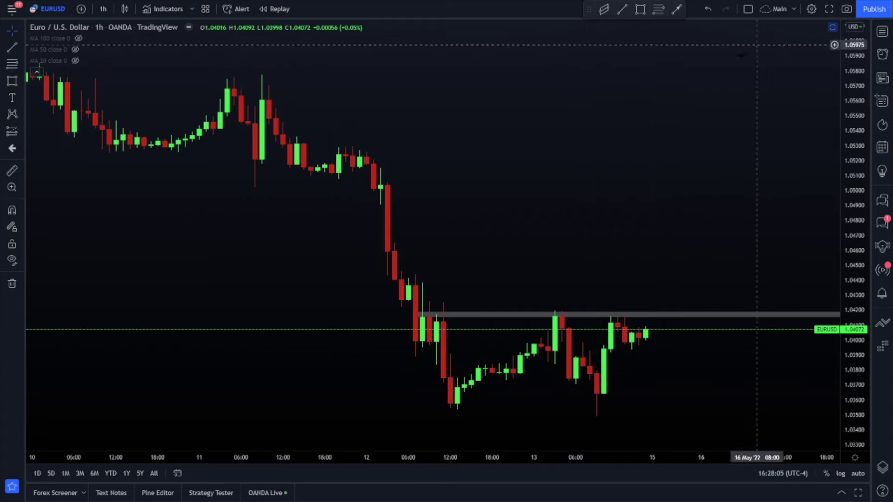
# Switch the chart to CADCHF and inspect the past buy execution marker near the 9 May low
pyautogui.moveTo(605, 127); pyautogui.dragTo(576, 128)
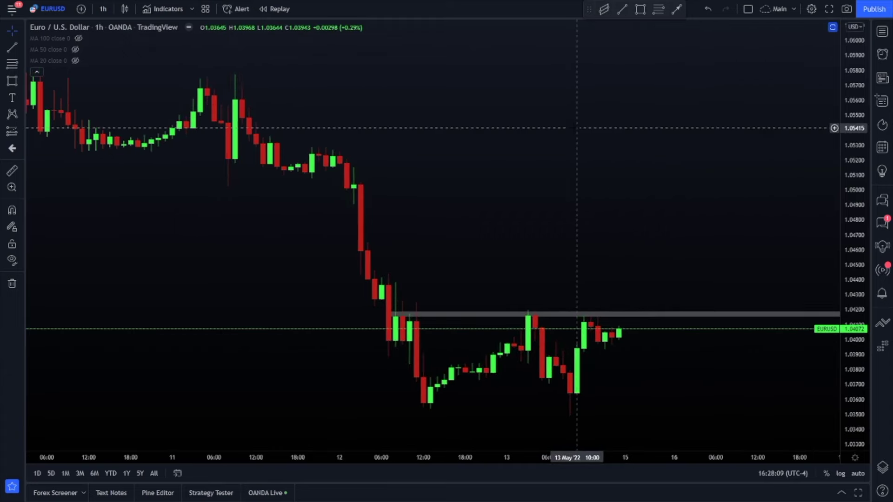
pyautogui.write('CADCHF')
pyautogui.press('Return')
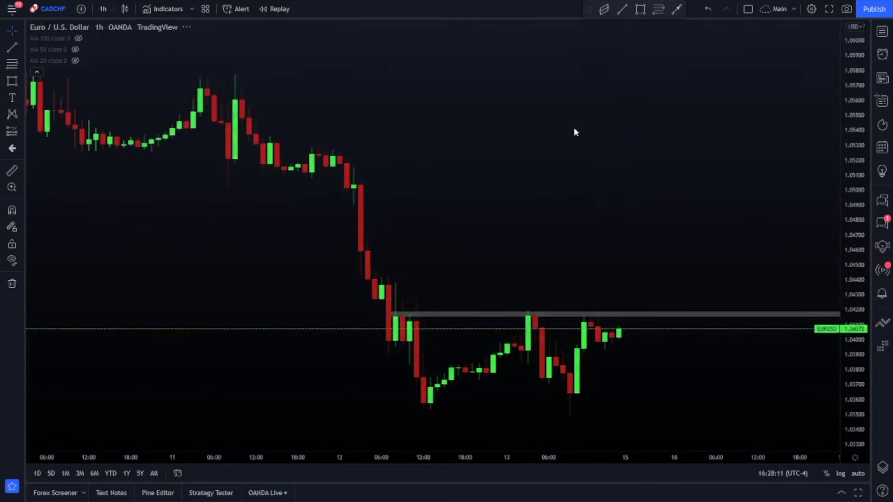
pyautogui.scroll(-3, 657, 120)
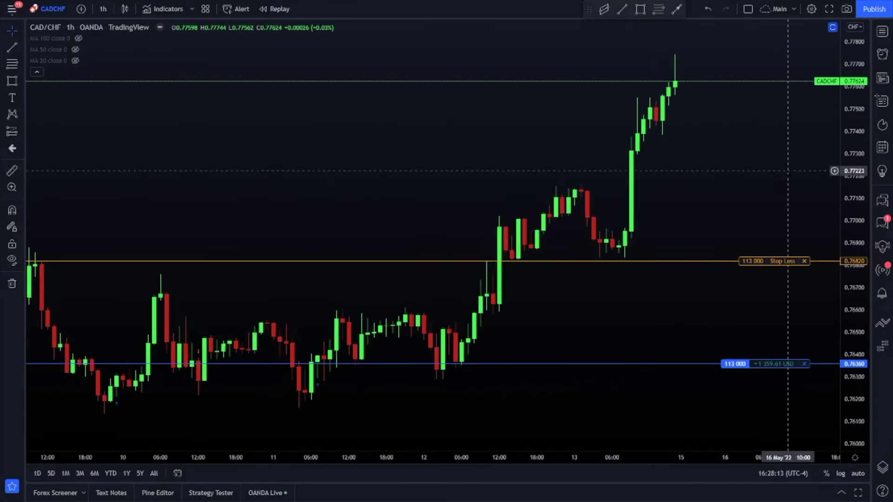
pyautogui.moveTo(779, 185); pyautogui.dragTo(732, 180)
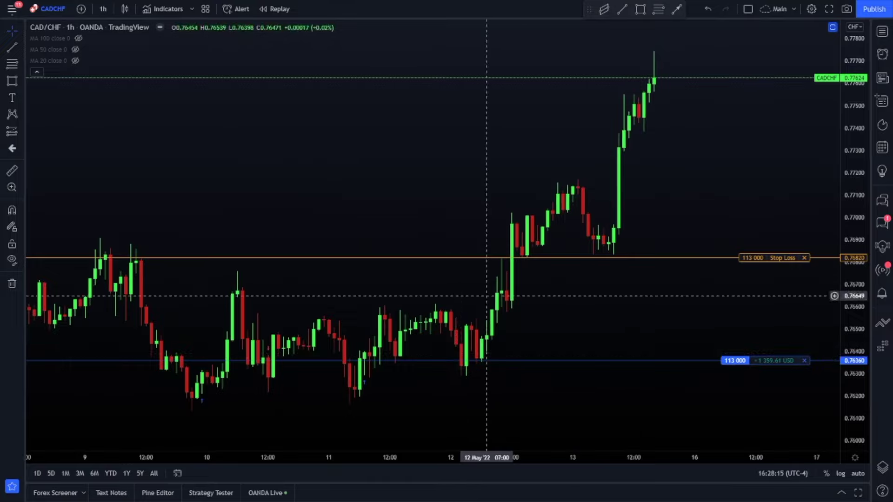
pyautogui.moveTo(319, 184); pyautogui.dragTo(591, 108)
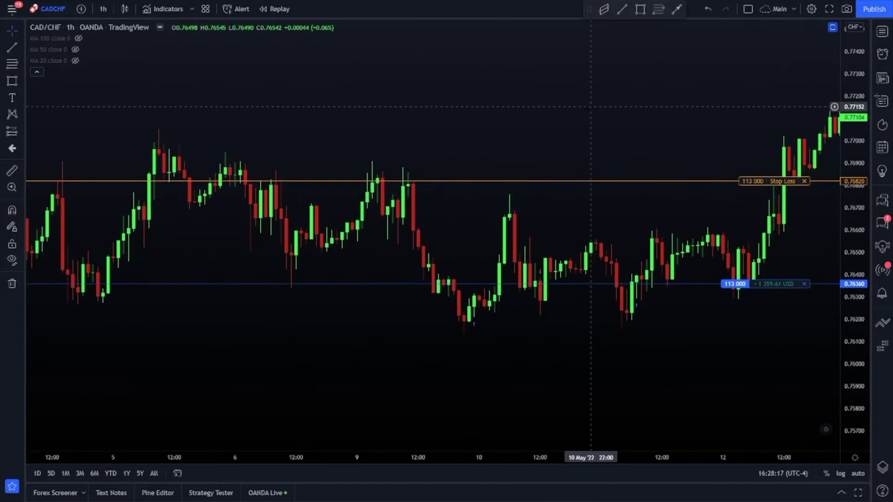
pyautogui.scroll(4, 527, 225)
pyautogui.moveTo(451, 230); pyautogui.dragTo(440, 221)
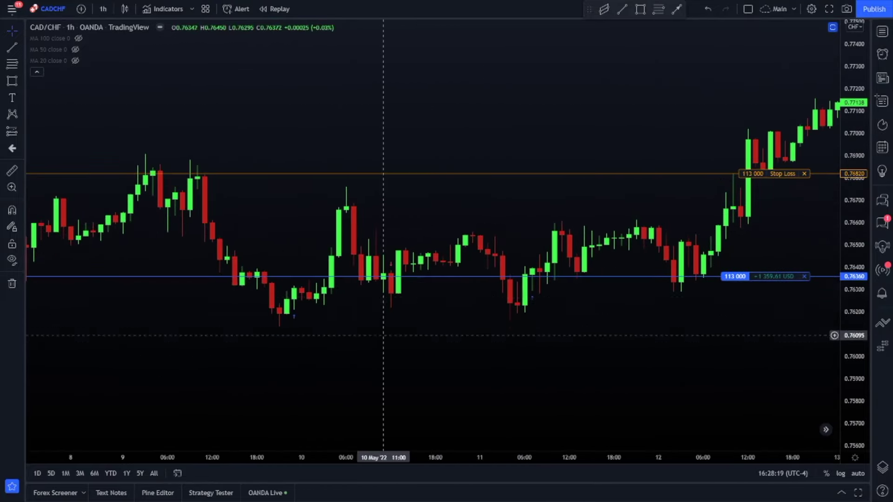
pyautogui.moveTo(377, 334); pyautogui.dragTo(429, 326)
pyautogui.moveTo(548, 341); pyautogui.dragTo(534, 338)
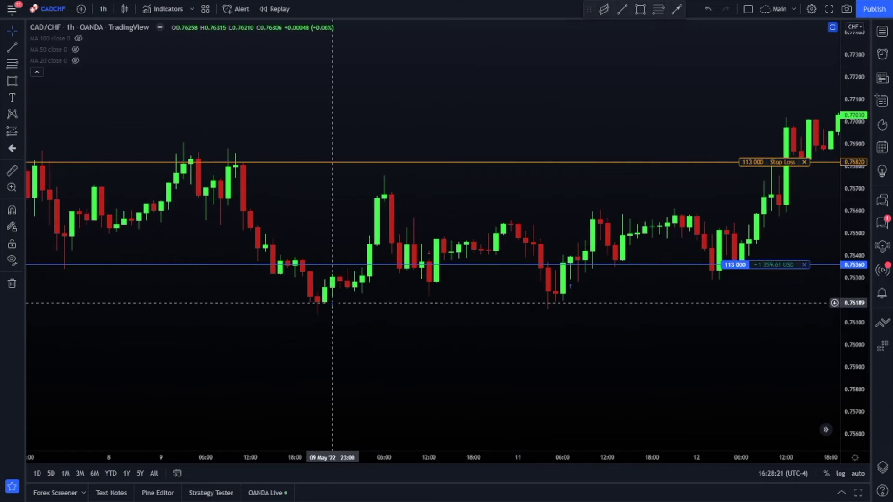
pyautogui.moveTo(332, 310)
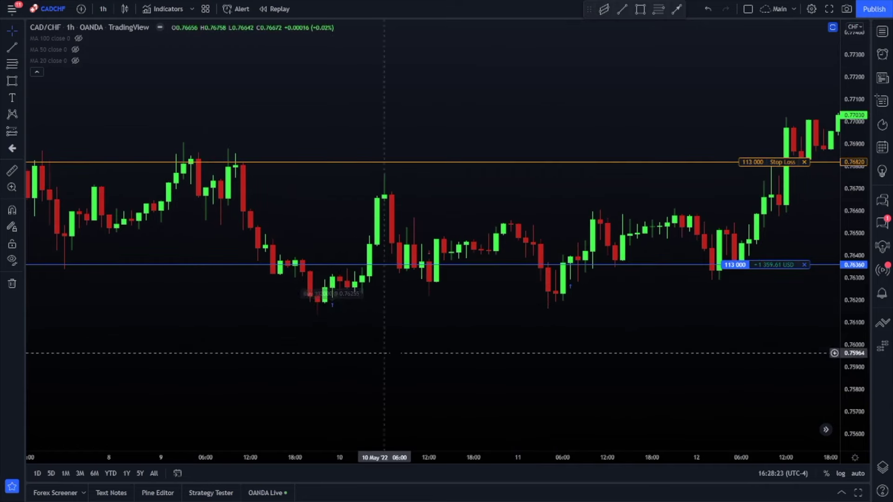
# Circle the three trade execution arrows and the open position label on the enlarged CADCHF chart, and clear the markings
pyautogui.moveTo(441, 323); pyautogui.dragTo(507, 321)
pyautogui.scroll(6, 507, 321)
pyautogui.moveTo(426, 370); pyautogui.dragTo(580, 385)
pyautogui.moveTo(858, 350); pyautogui.dragTo(852, 95)
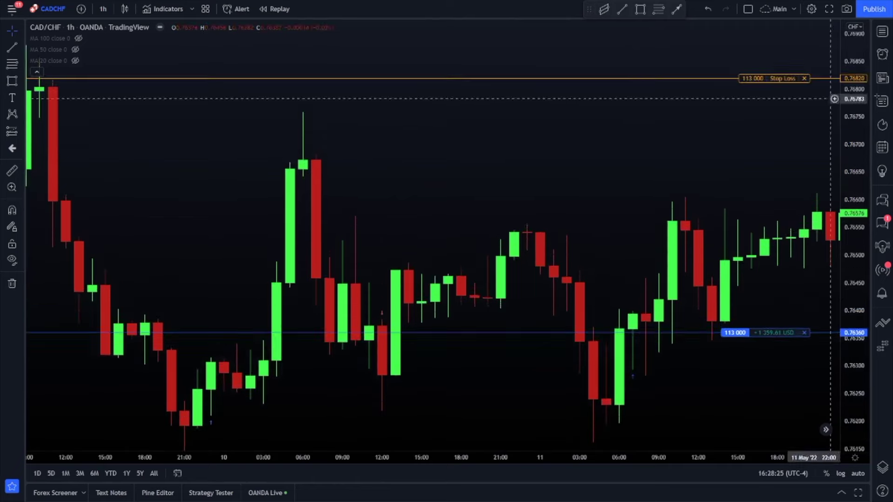
pyautogui.moveTo(645, 214); pyautogui.dragTo(648, 119)
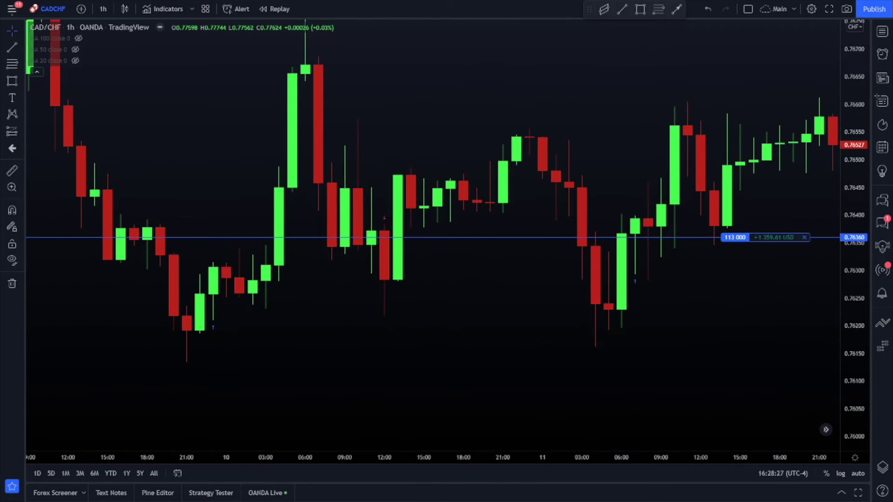
pyautogui.moveTo(217, 314)
pyautogui.mouseDown()
pyautogui.moveTo(204, 325)
pyautogui.moveTo(220, 325)
pyautogui.mouseUp()
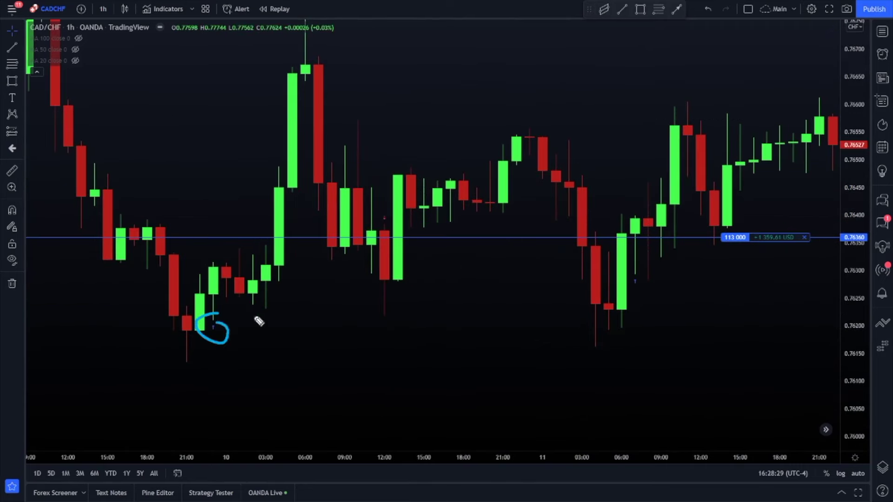
pyautogui.moveTo(405, 203); pyautogui.dragTo(393, 200)
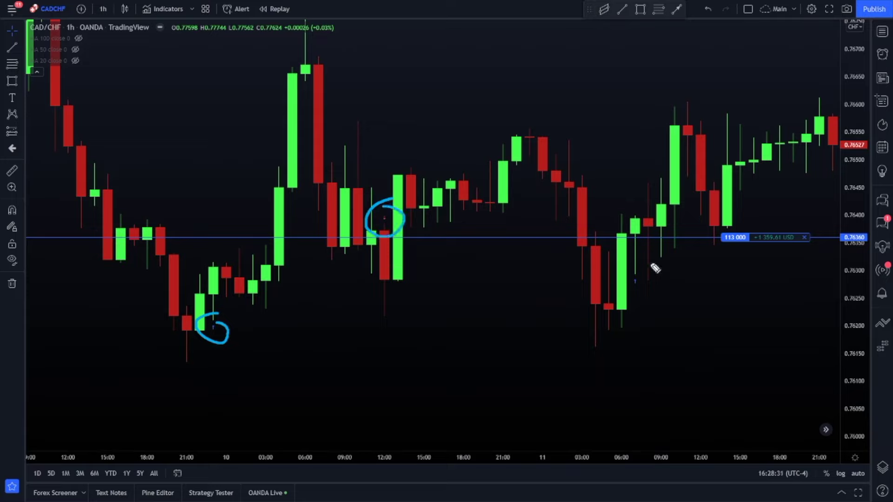
pyautogui.moveTo(654, 265); pyautogui.dragTo(636, 267)
pyautogui.moveTo(793, 216)
pyautogui.mouseDown()
pyautogui.moveTo(761, 257)
pyautogui.moveTo(788, 223)
pyautogui.mouseUp()
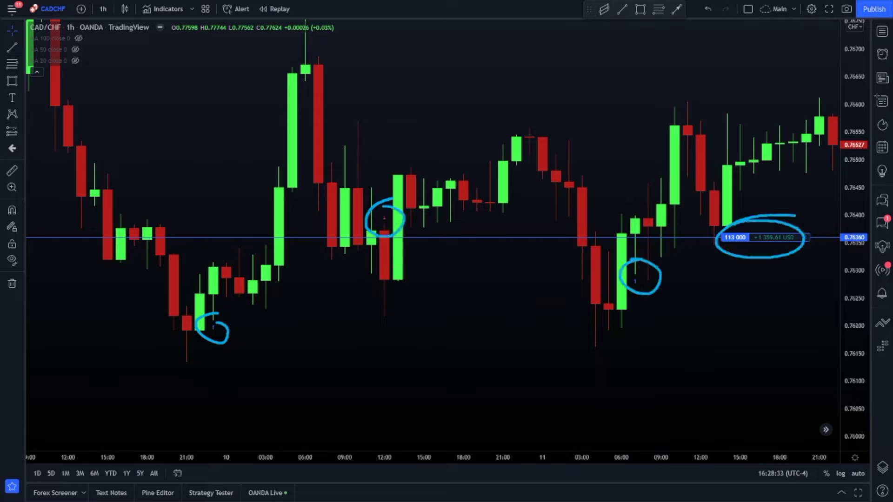
pyautogui.press('Escape')
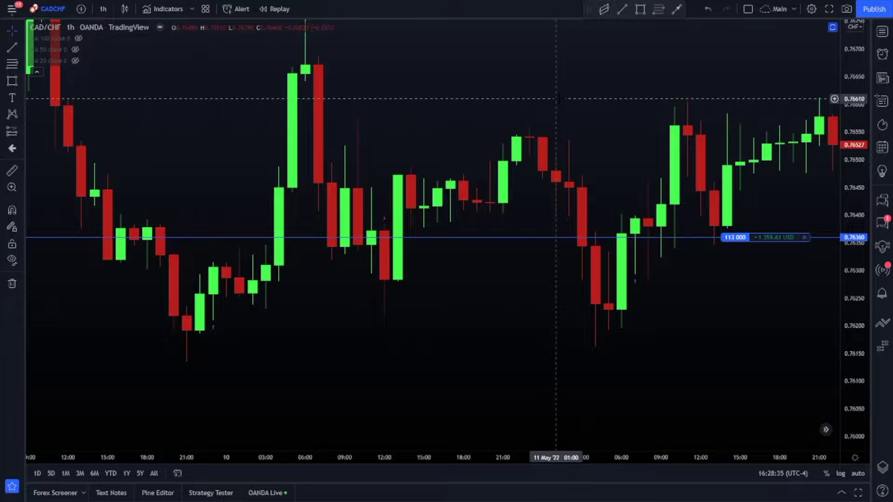
# Switch the chart back to OANDA's EURUSD and view its price action around 10 May
pyautogui.write('erurusd')
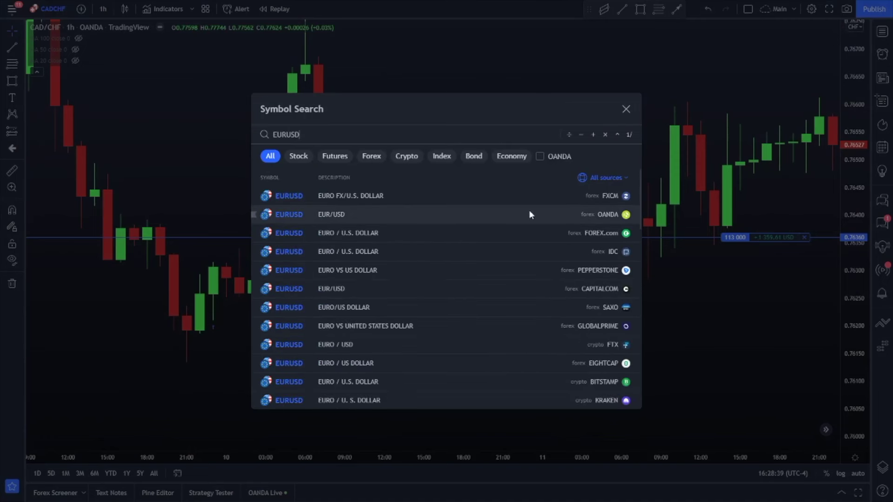
pyautogui.click(342, 216)
pyautogui.moveTo(462, 190); pyautogui.dragTo(401, 197)
pyautogui.scroll(-10, 401, 198)
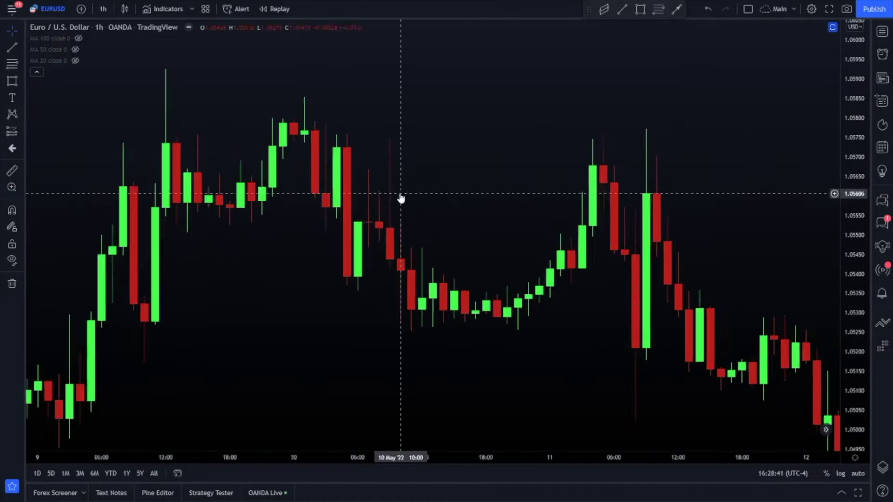
# Return the EURUSD chart to its latest bars with automatic price scaling, and look back through its history to early April for trade markers
pyautogui.click(826, 430)
pyautogui.click(858, 473)
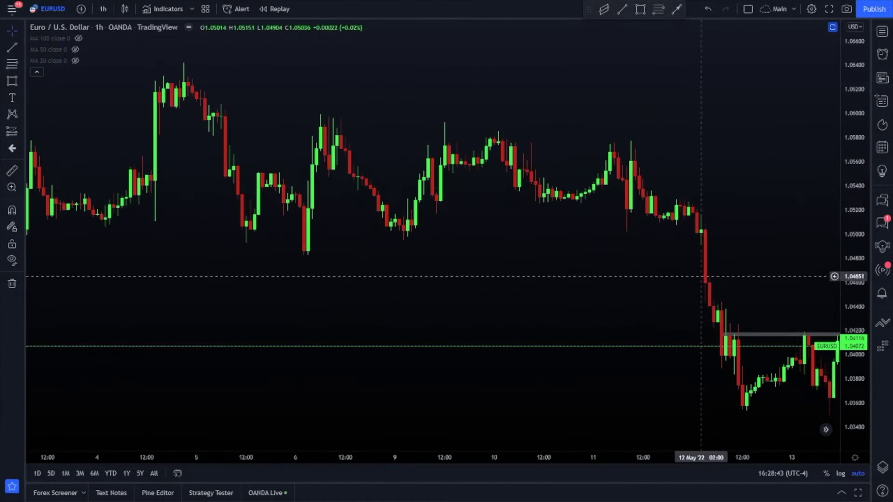
pyautogui.moveTo(605, 158); pyautogui.dragTo(797, 186)
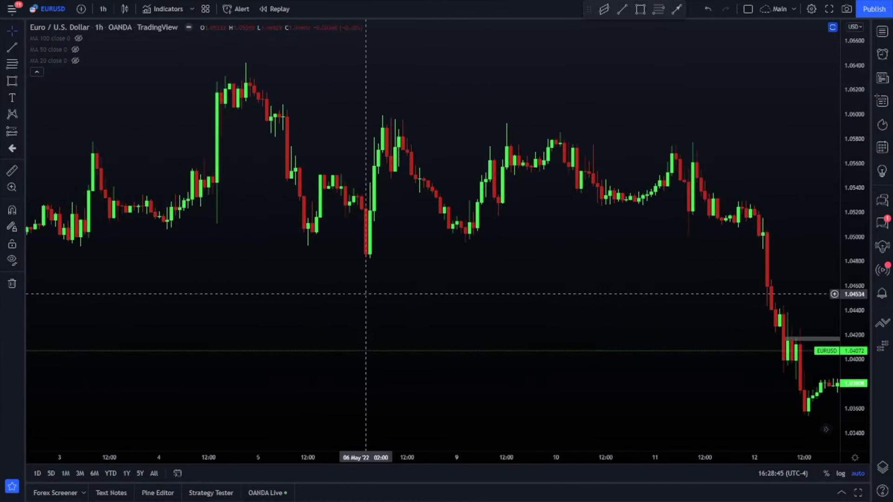
pyautogui.moveTo(300, 298); pyautogui.dragTo(546, 305)
pyautogui.scroll(-6, 544, 305)
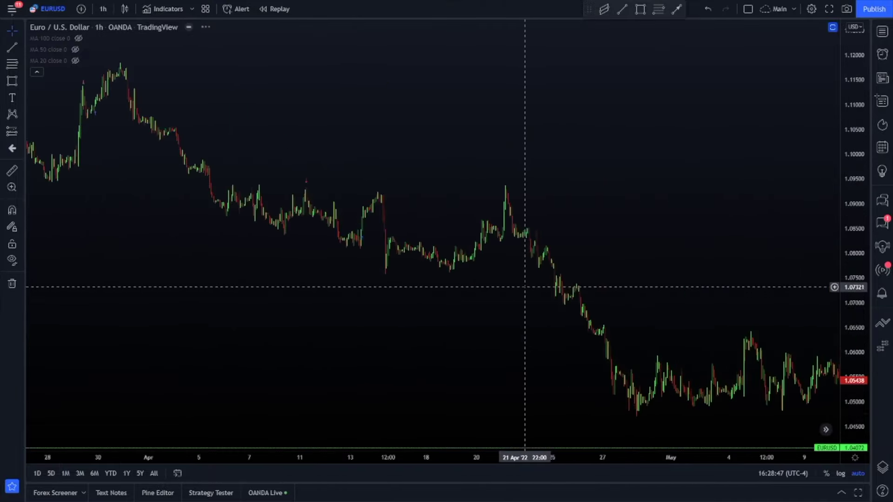
pyautogui.moveTo(254, 290); pyautogui.dragTo(600, 310)
pyautogui.scroll(4, 463, 313)
pyautogui.moveTo(186, 316); pyautogui.dragTo(549, 323)
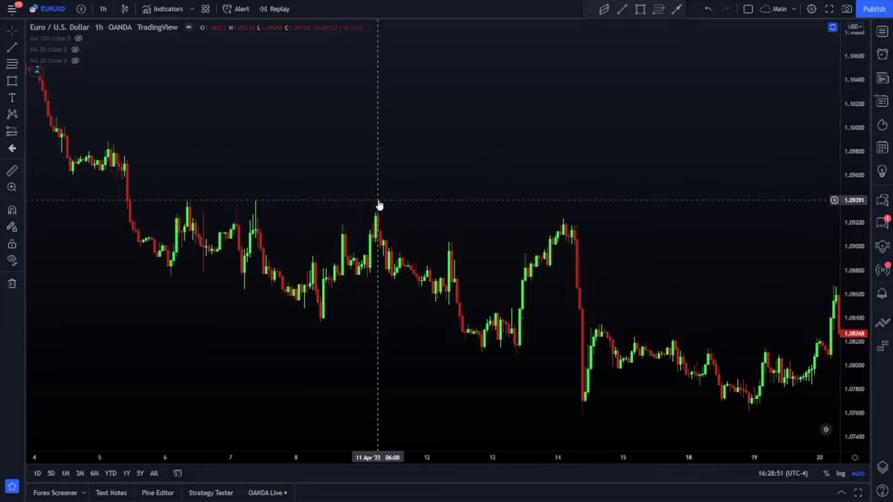
# Examine EURUSD's past trade markers from mid-April back to late February
pyautogui.hscroll(10, 546, 211)
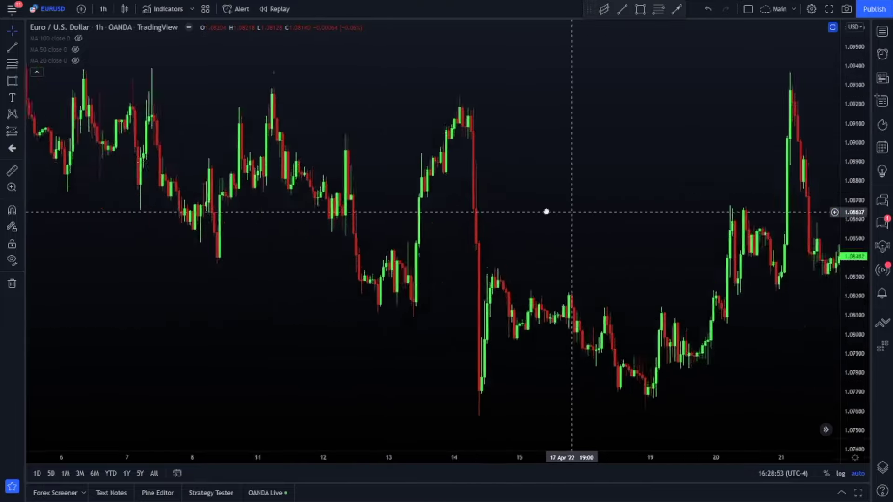
pyautogui.hscroll(-20, 393, 207)
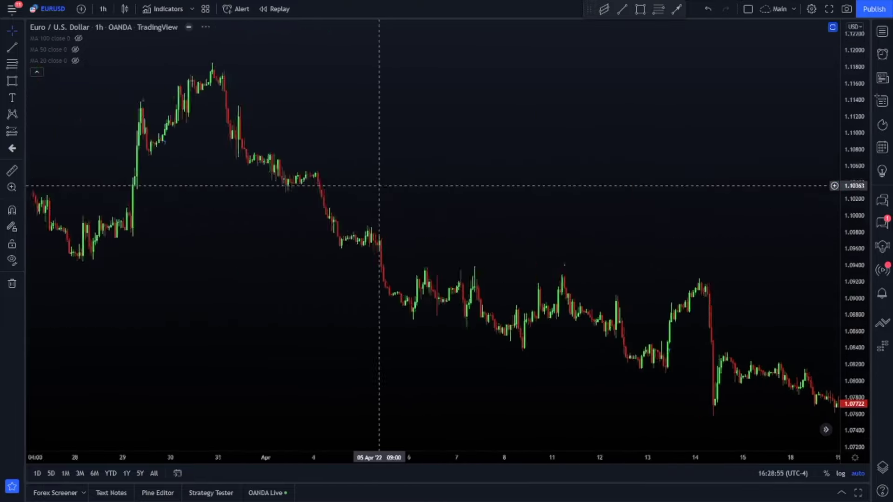
pyautogui.moveTo(342, 271); pyautogui.dragTo(713, 309)
pyautogui.scroll(3, 540, 237)
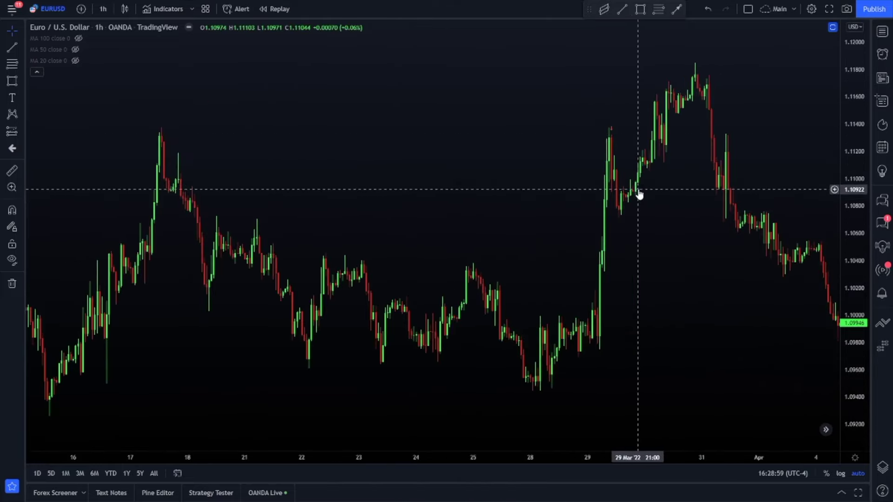
pyautogui.hscroll(-15, 476, 171)
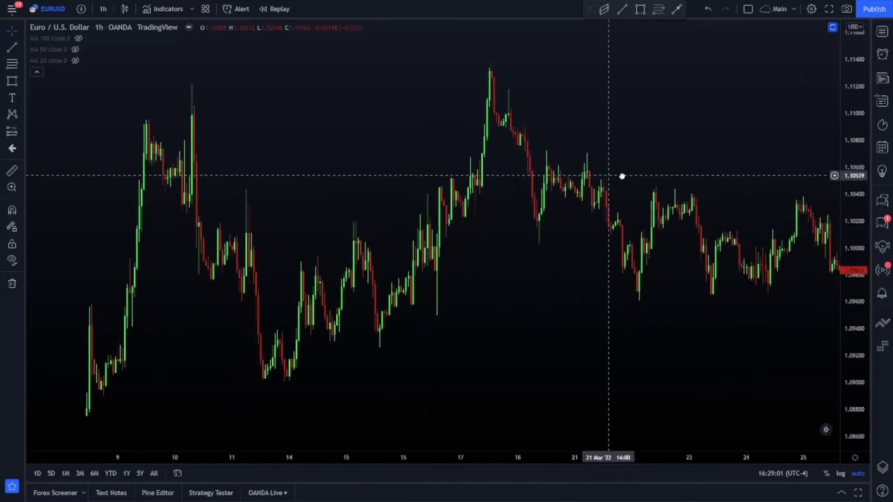
pyautogui.hscroll(-15, 622, 177)
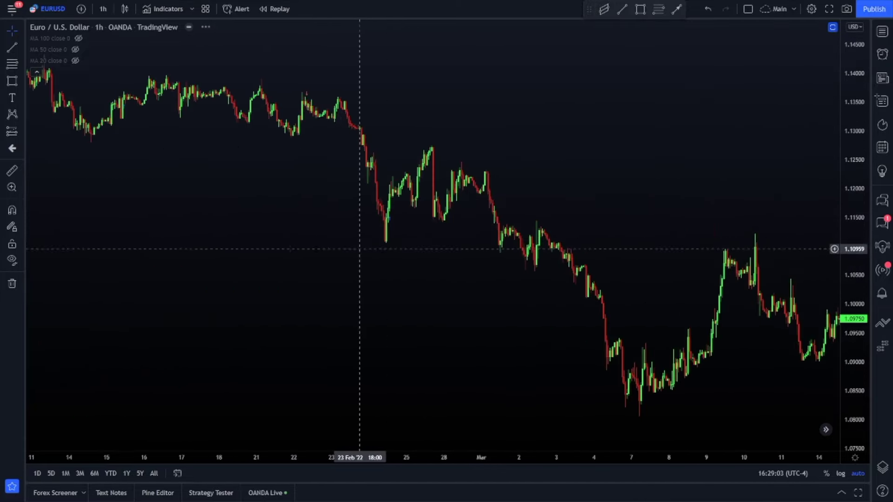
# Follow the EURUSD price action forward from late February to the latest bars, checking the execution markers along the way
pyautogui.hscroll(5, 214, 206)
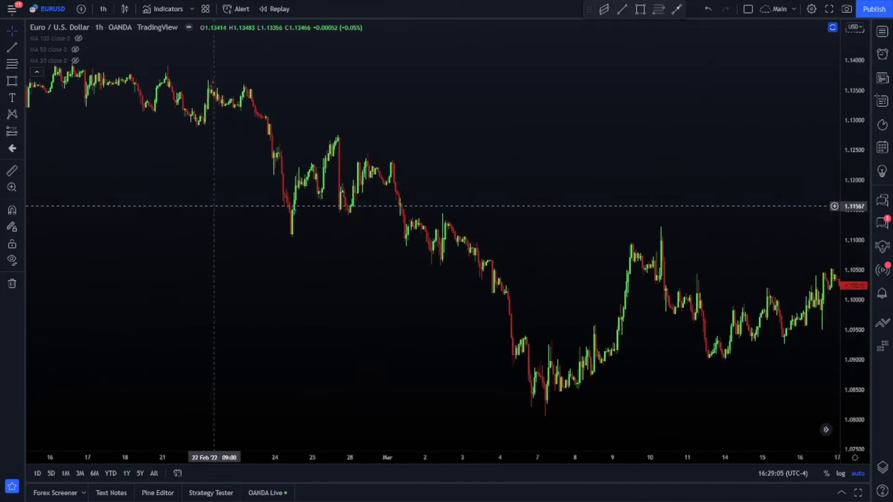
pyautogui.hscroll(15, 214, 206)
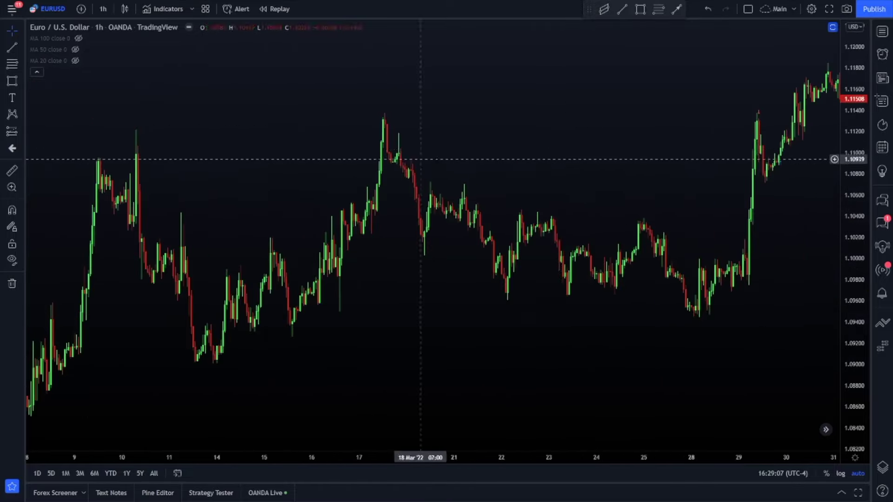
pyautogui.hscroll(15, 420, 159)
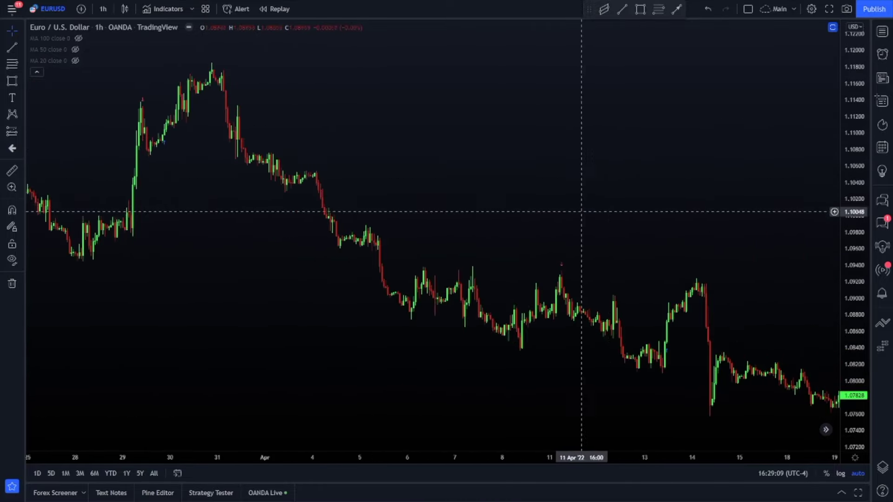
pyautogui.hscroll(10, 582, 212)
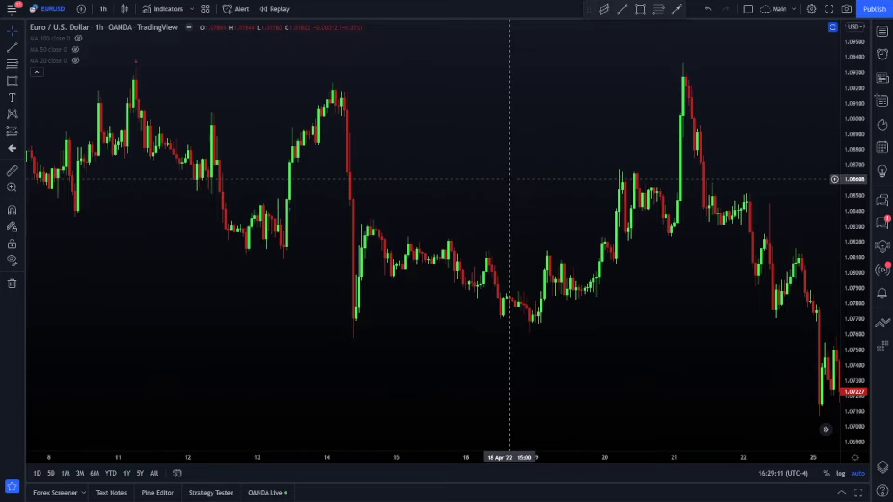
pyautogui.hscroll(15, 510, 179)
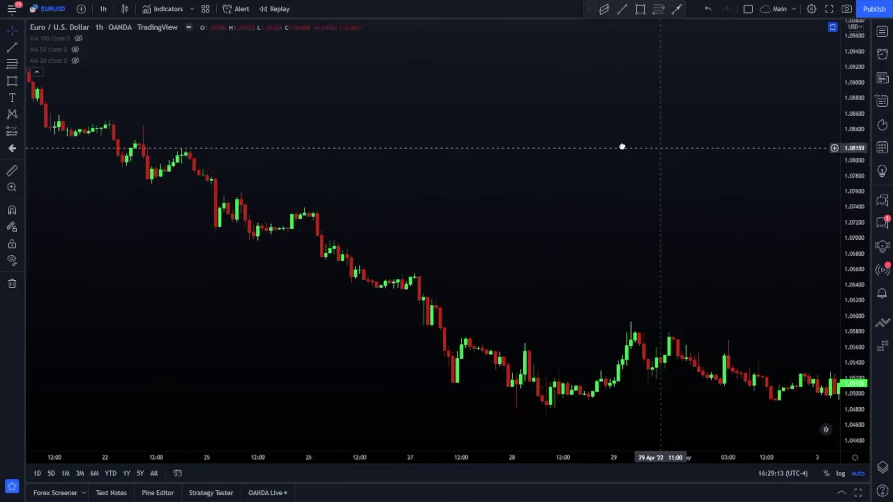
pyautogui.hscroll(15, 704, 145)
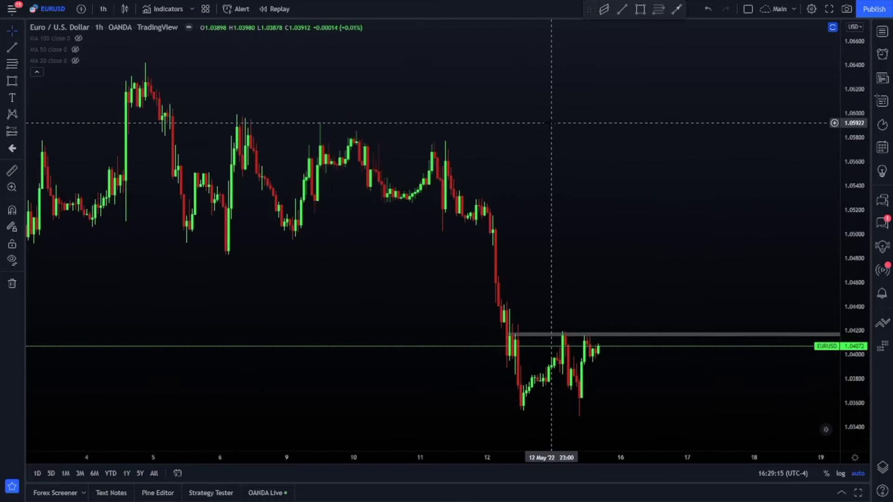
# Switch the chart to CADCHF and view the open position and its stop loss line against recent price action
pyautogui.write('CADCHF')
pyautogui.press('Return')
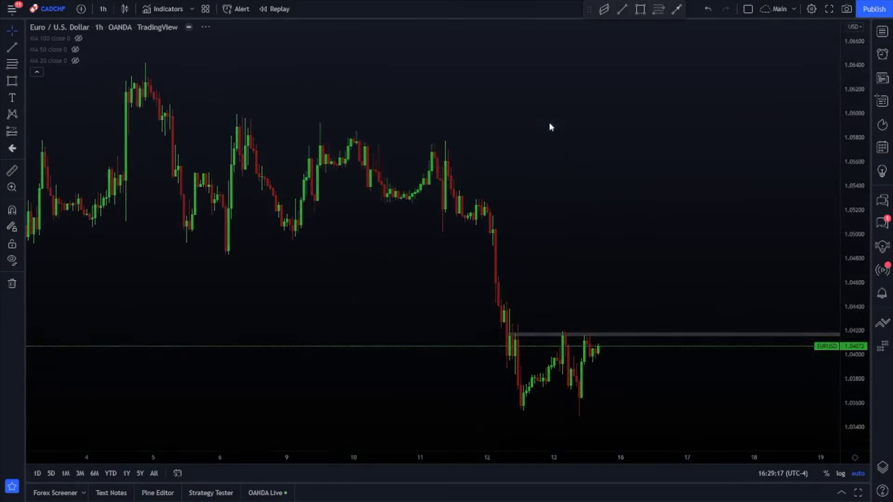
pyautogui.hscroll(-3, 456, 141)
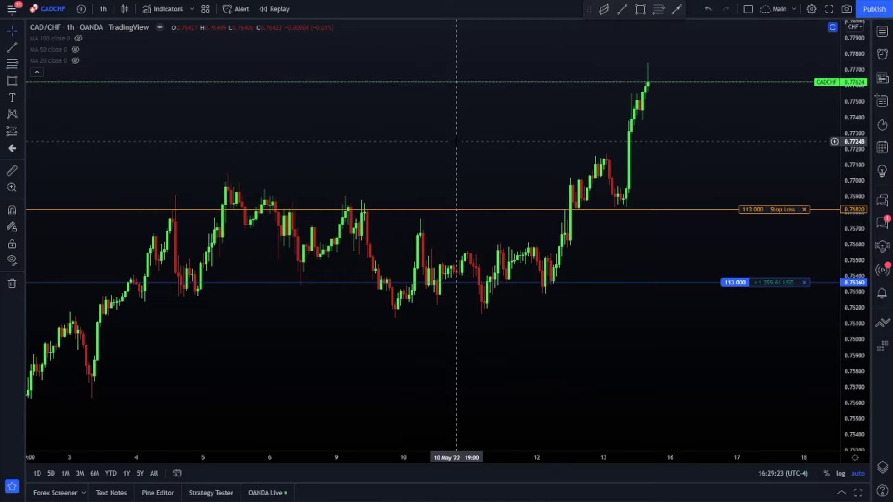
pyautogui.hscroll(1, 457, 141)
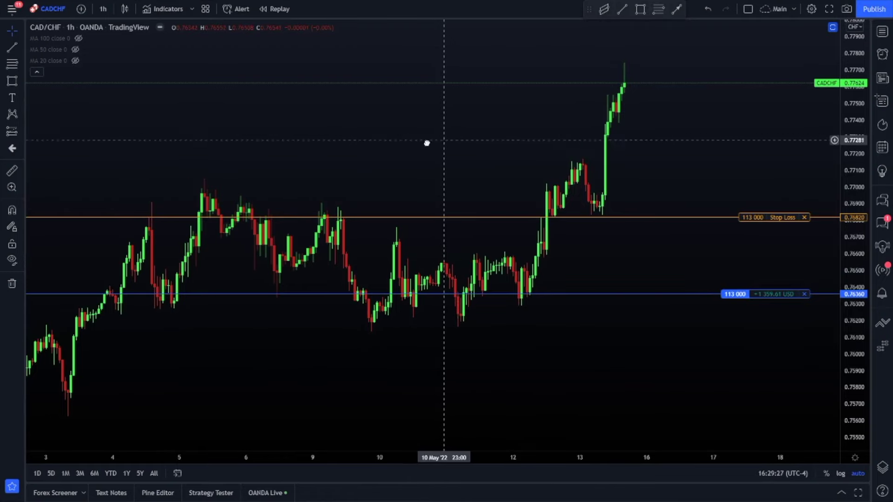
pyautogui.hscroll(1, 426, 144)
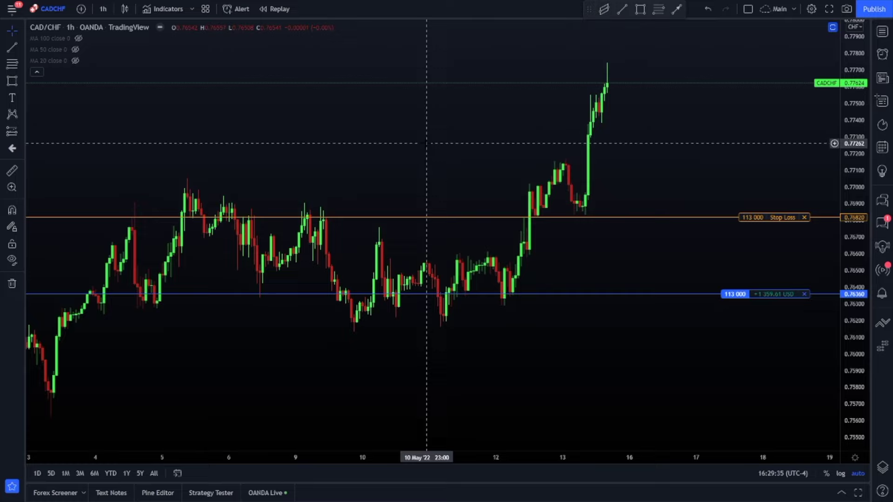
pyautogui.moveTo(454, 163); pyautogui.dragTo(449, 163)
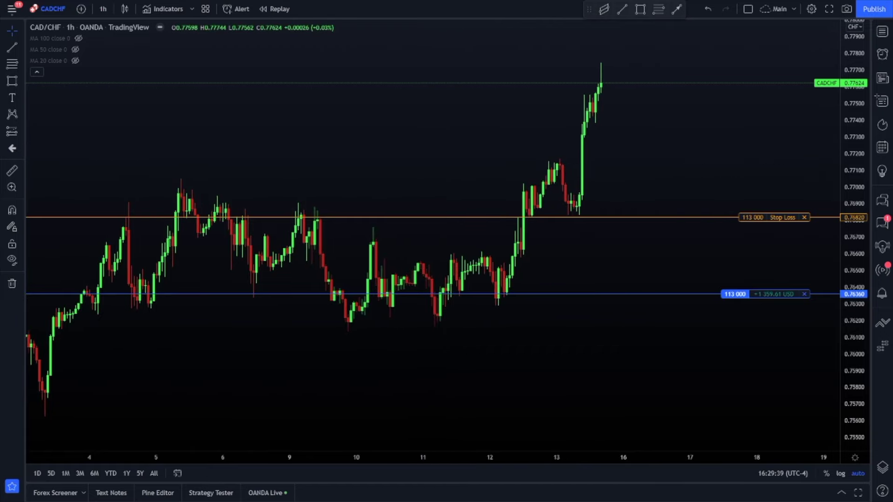
pyautogui.moveTo(620, 41); pyautogui.dragTo(398, 296)
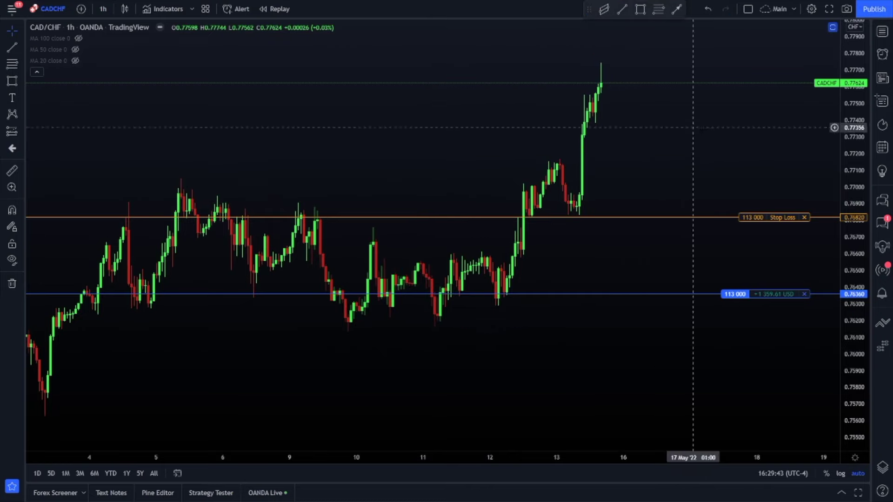
pyautogui.moveTo(677, 131); pyautogui.dragTo(627, 139)
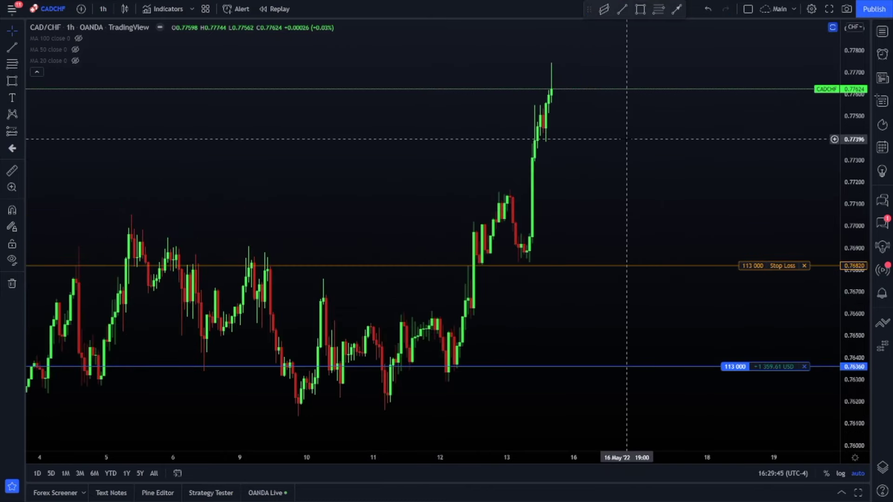
pyautogui.moveTo(675, 168); pyautogui.dragTo(765, 173)
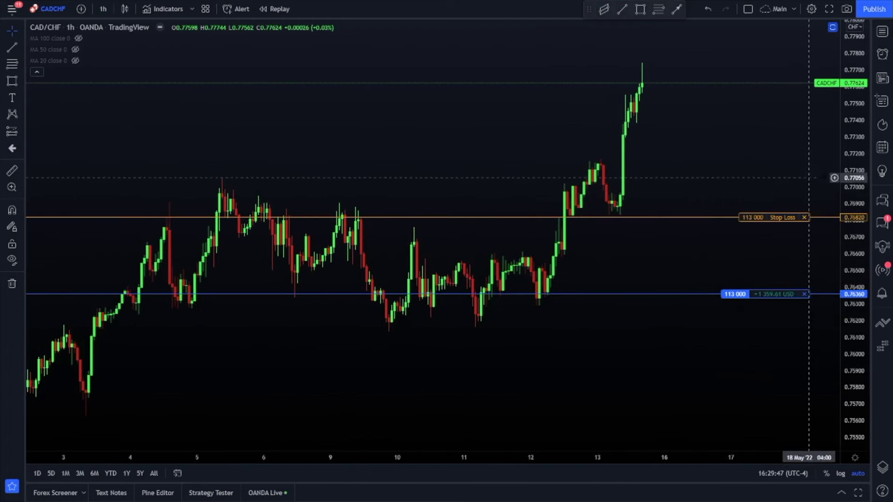
# Mark the OANDA Live broker connection with arrows and a box, and clear the markings
pyautogui.moveTo(350, 390)
pyautogui.mouseDown()
pyautogui.moveTo(292, 454)
pyautogui.moveTo(294, 471)
pyautogui.mouseUp()
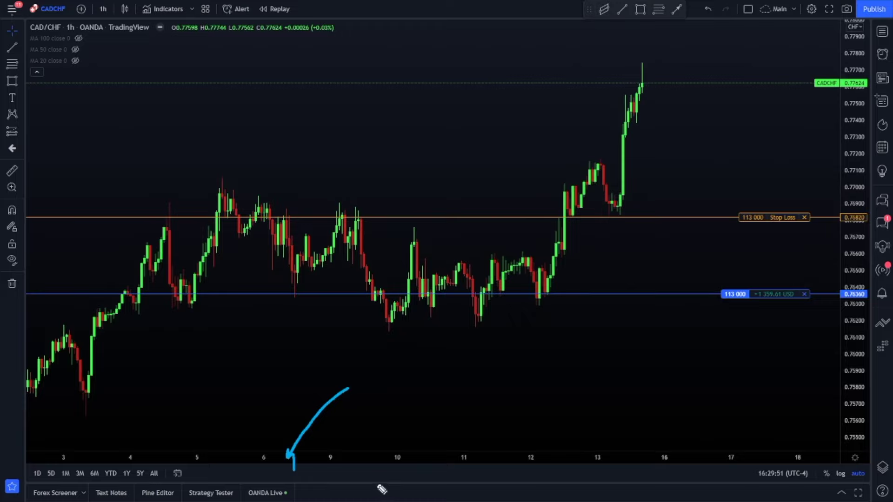
pyautogui.press('Escape')
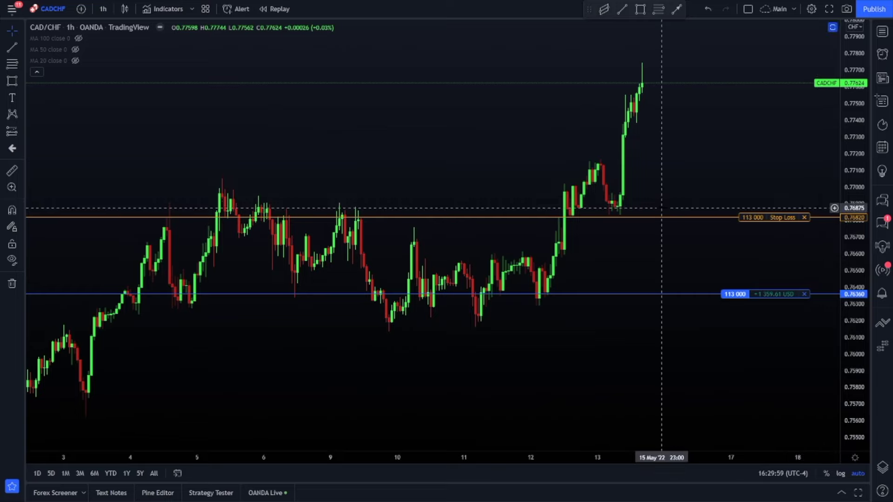
pyautogui.moveTo(456, 361); pyautogui.dragTo(432, 363)
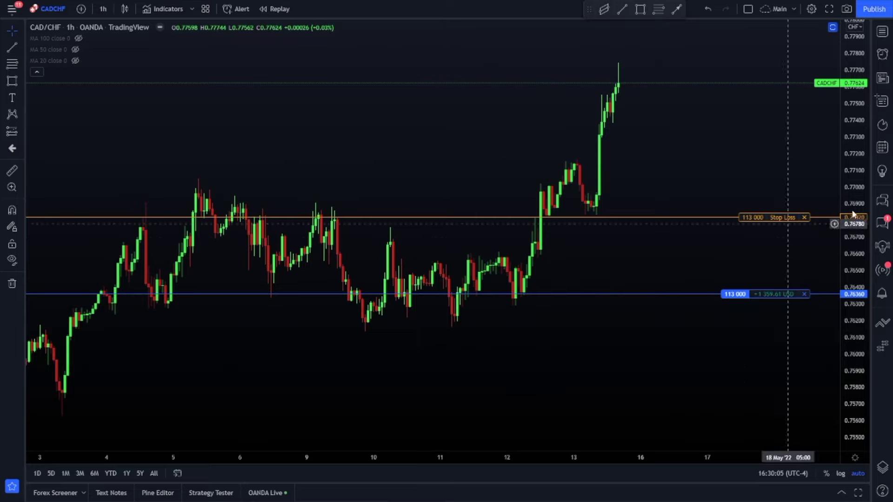
pyautogui.moveTo(241, 482)
pyautogui.mouseDown()
pyautogui.moveTo(260, 500)
pyautogui.moveTo(303, 501)
pyautogui.moveTo(243, 462)
pyautogui.mouseUp()
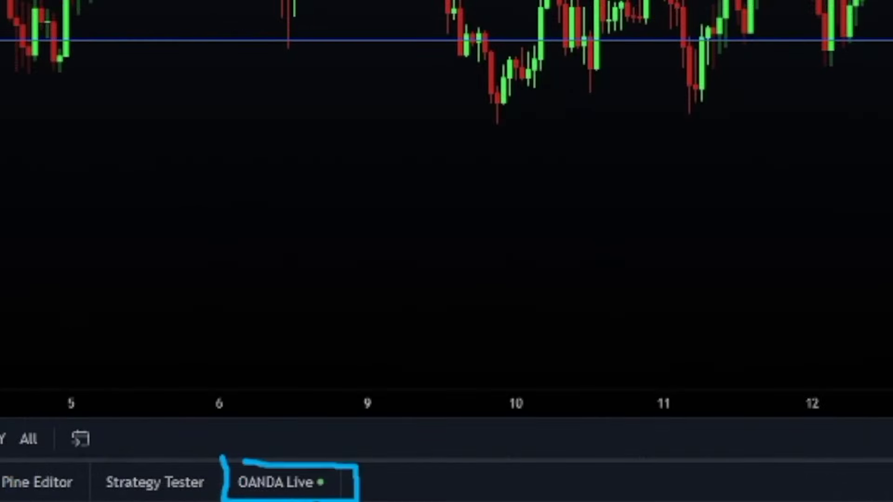
pyautogui.moveTo(466, 292)
pyautogui.mouseDown()
pyautogui.moveTo(331, 409)
pyautogui.moveTo(363, 417)
pyautogui.mouseUp()
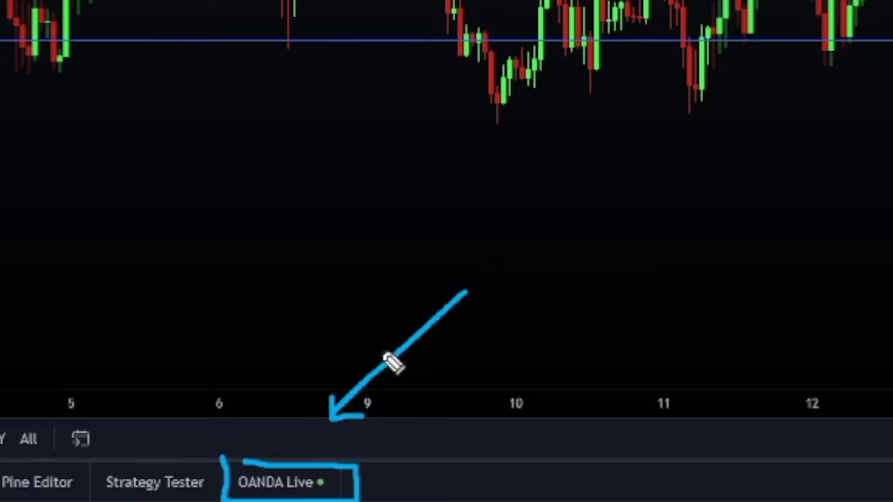
pyautogui.press('e')
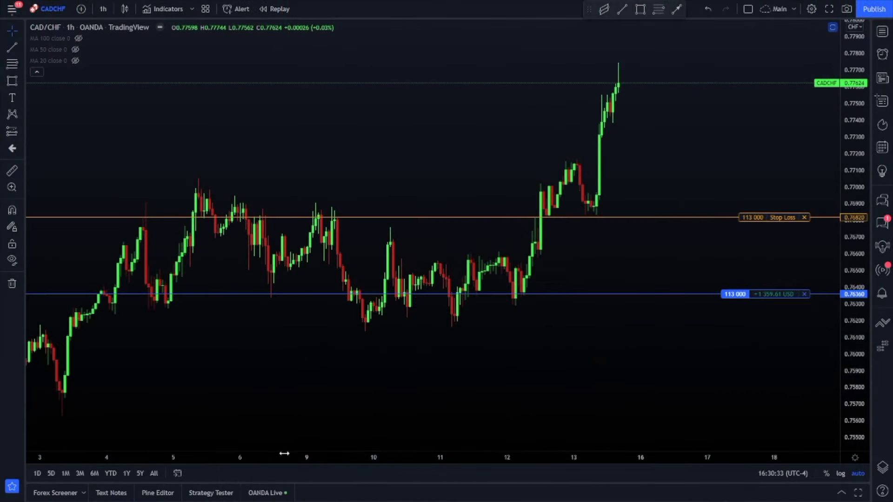
pyautogui.moveTo(275, 453); pyautogui.dragTo(361, 461)
pyautogui.moveTo(392, 334); pyautogui.dragTo(421, 313)
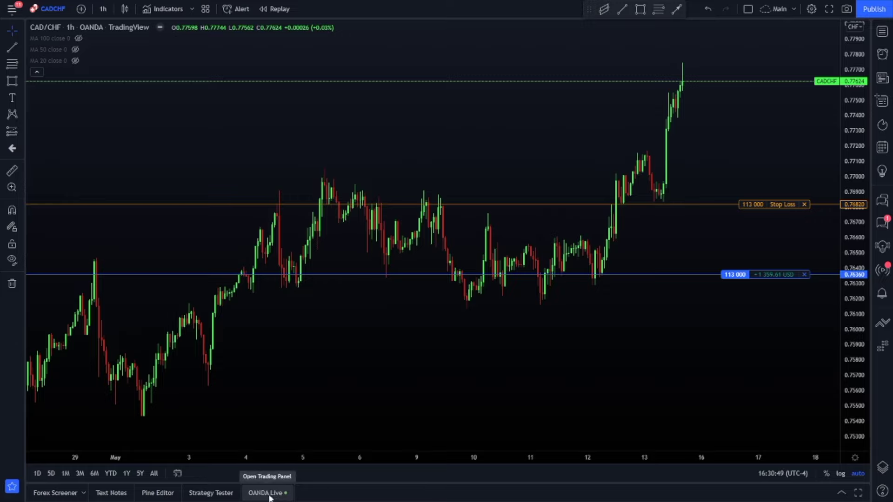
pyautogui.moveTo(575, 383); pyautogui.dragTo(519, 367)
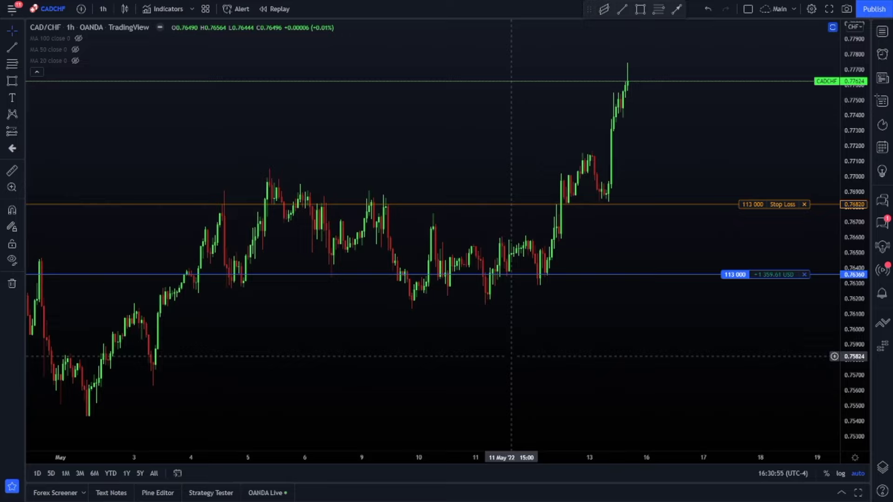
pyautogui.moveTo(333, 413); pyautogui.dragTo(312, 385)
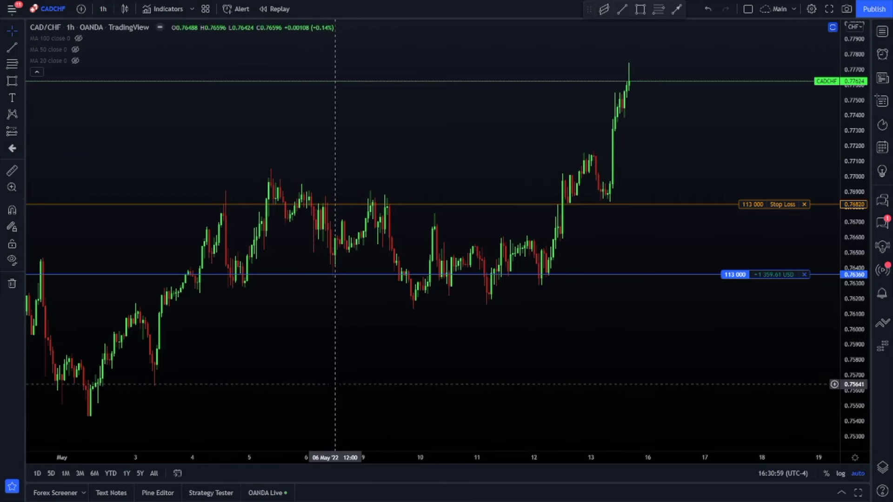
pyautogui.moveTo(544, 348); pyautogui.dragTo(563, 345)
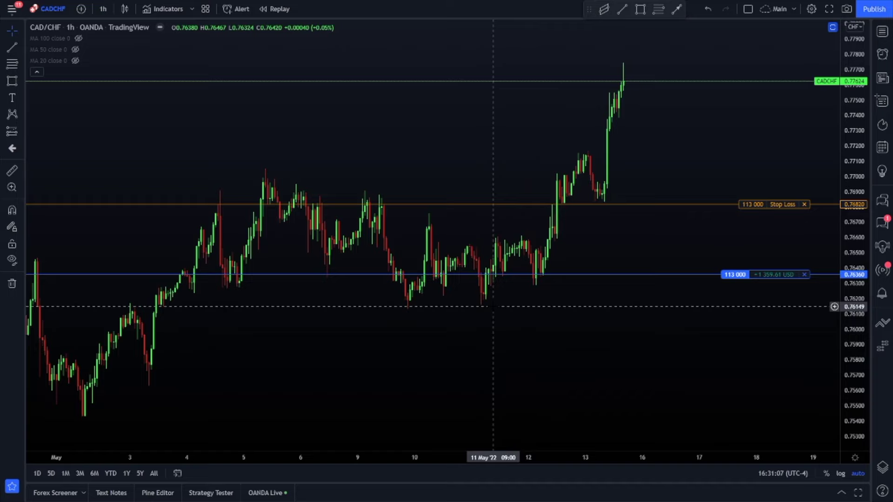
pyautogui.moveTo(480, 309); pyautogui.dragTo(440, 332)
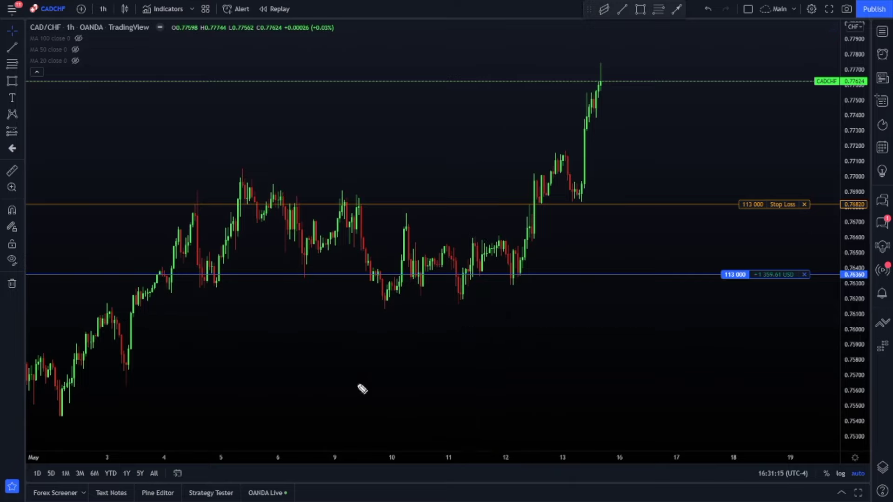
# Draw an arrow pointing at OANDA Live from the lower part of the CADCHF chart, and clear it
pyautogui.moveTo(385, 371); pyautogui.dragTo(280, 472)
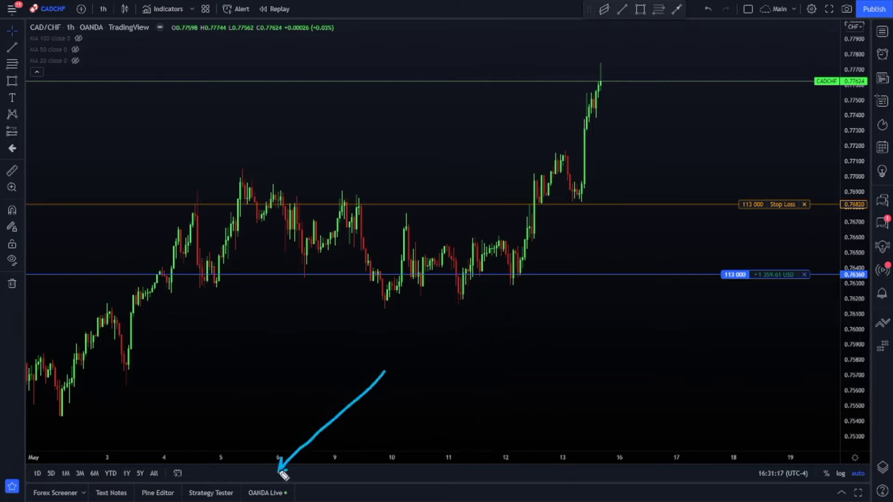
pyautogui.moveTo(280, 472); pyautogui.dragTo(297, 471)
pyautogui.press('Escape')
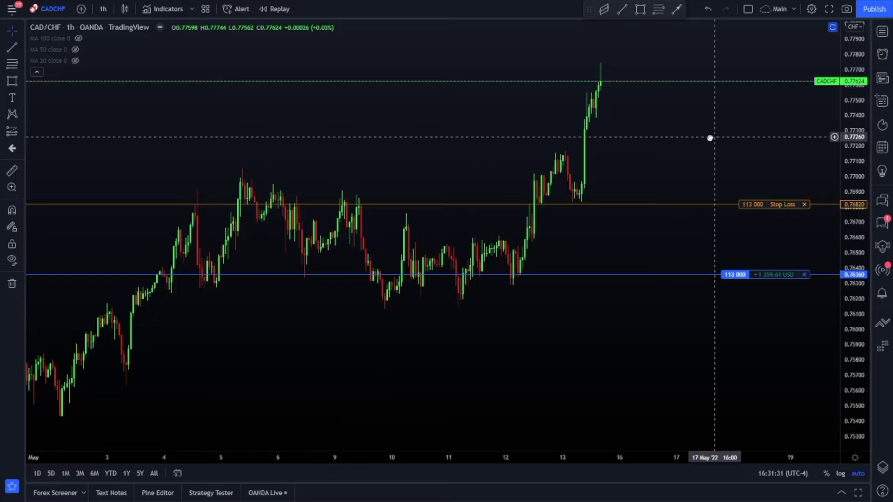
pyautogui.moveTo(712, 138); pyautogui.dragTo(708, 145)
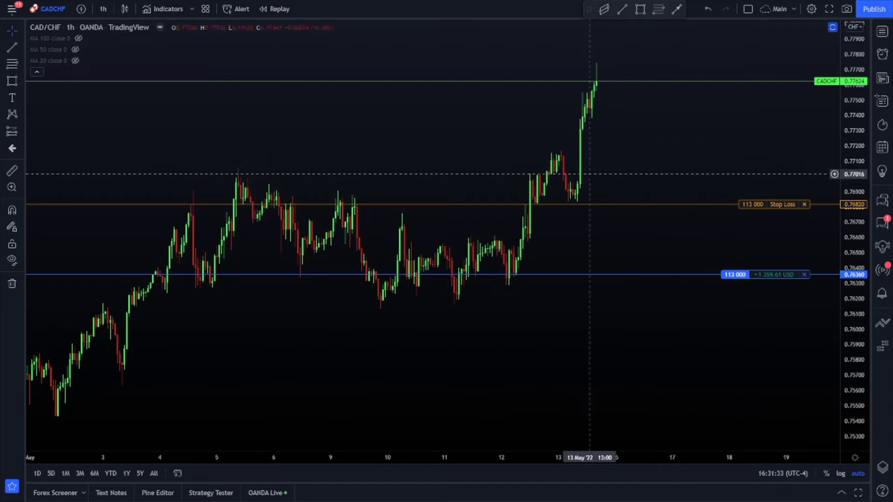
pyautogui.hscroll(-3, 514, 143)
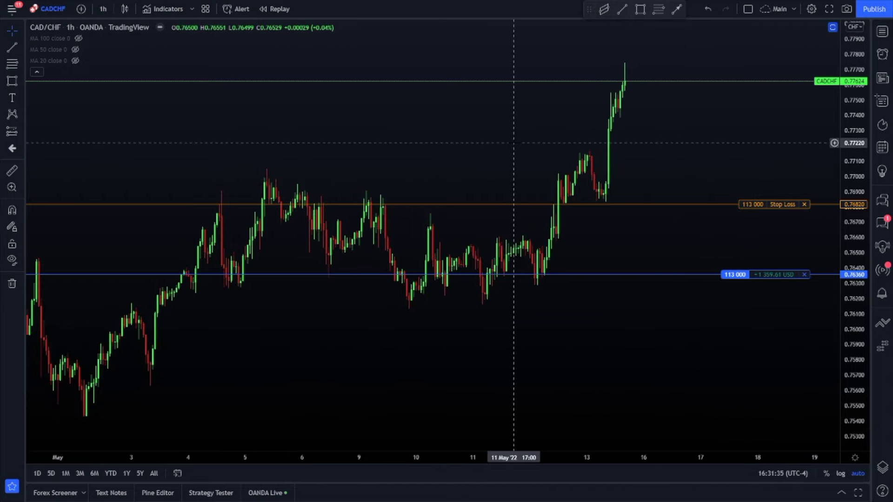